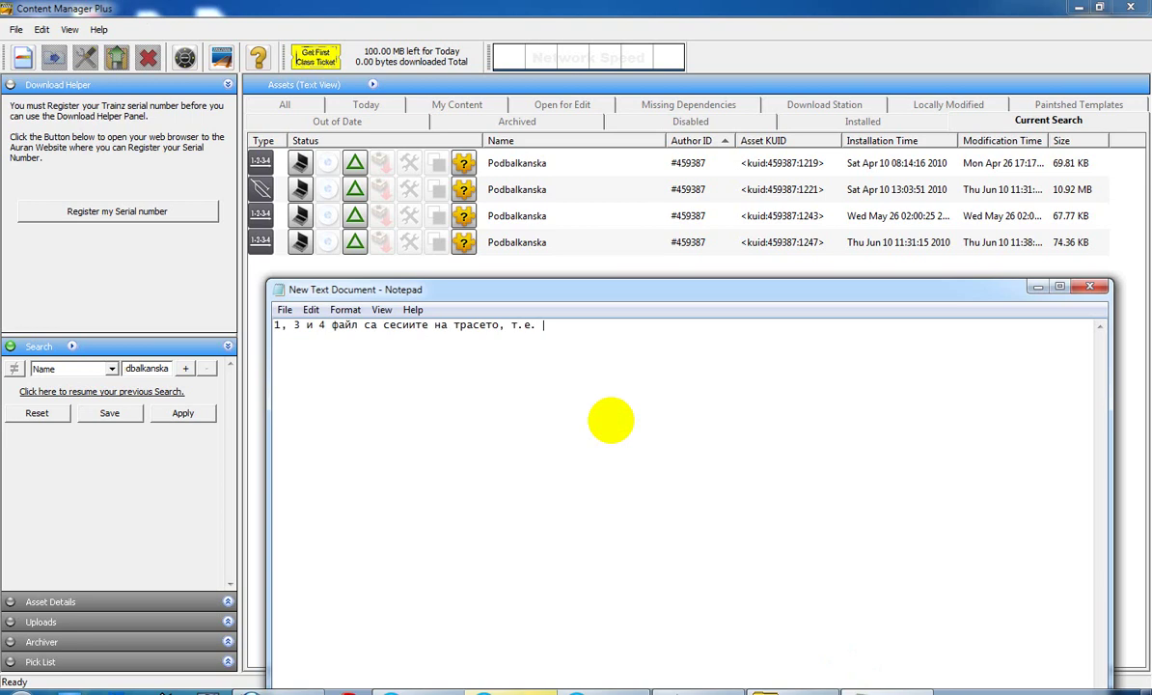
Complete the note's first line with "там където си слагате подвижния състав на различни сесии.".
text(там където тси слагате)
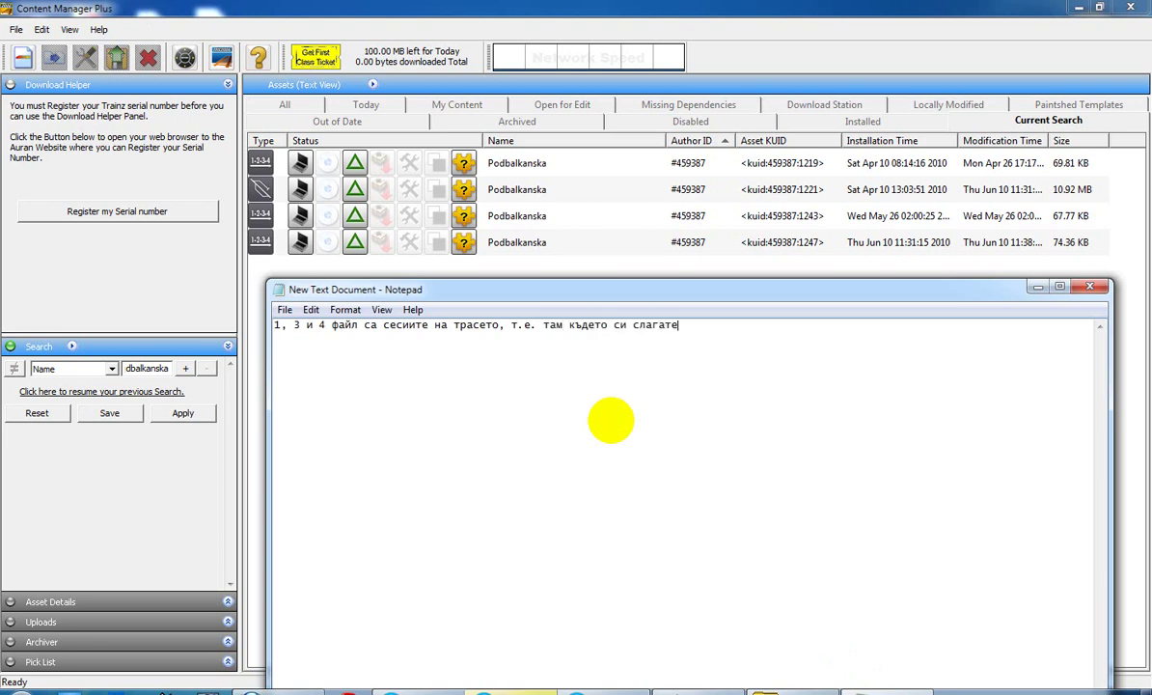
text( подвижния с)
key(ctrl+Left)
key(ctrl+Left)
key(ctrl+Left)
key(ctrl+Left)
text(т)
key(BackSpace)
click(801, 338)
text(ъстав)
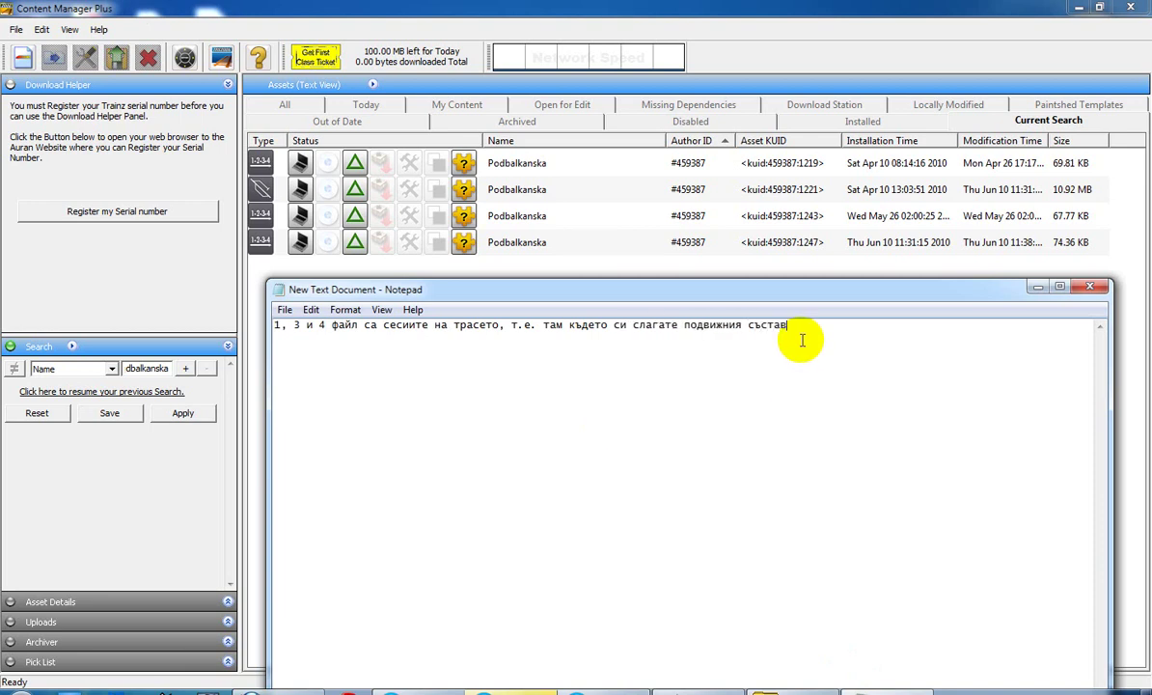
text( на различни сесии.)
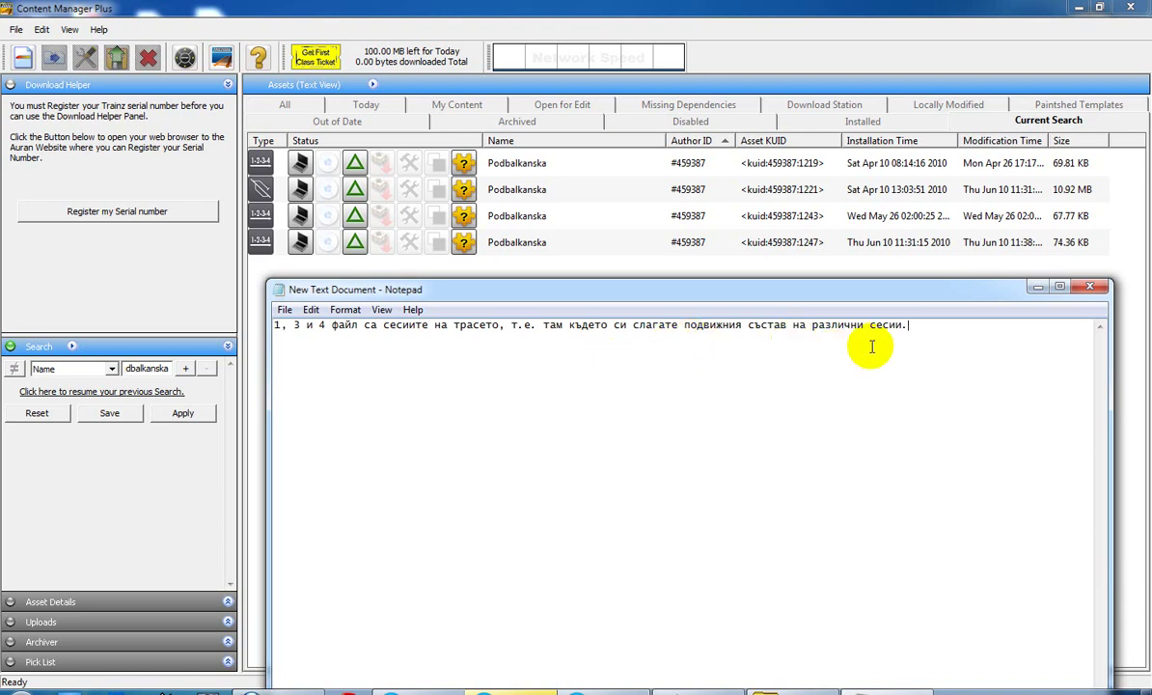
Add a second line to the note: "Маркирате всичко и ги запазвате. заедно с 2-рото което е трасето.".
text(Маркирате всичко и ги запазвате)
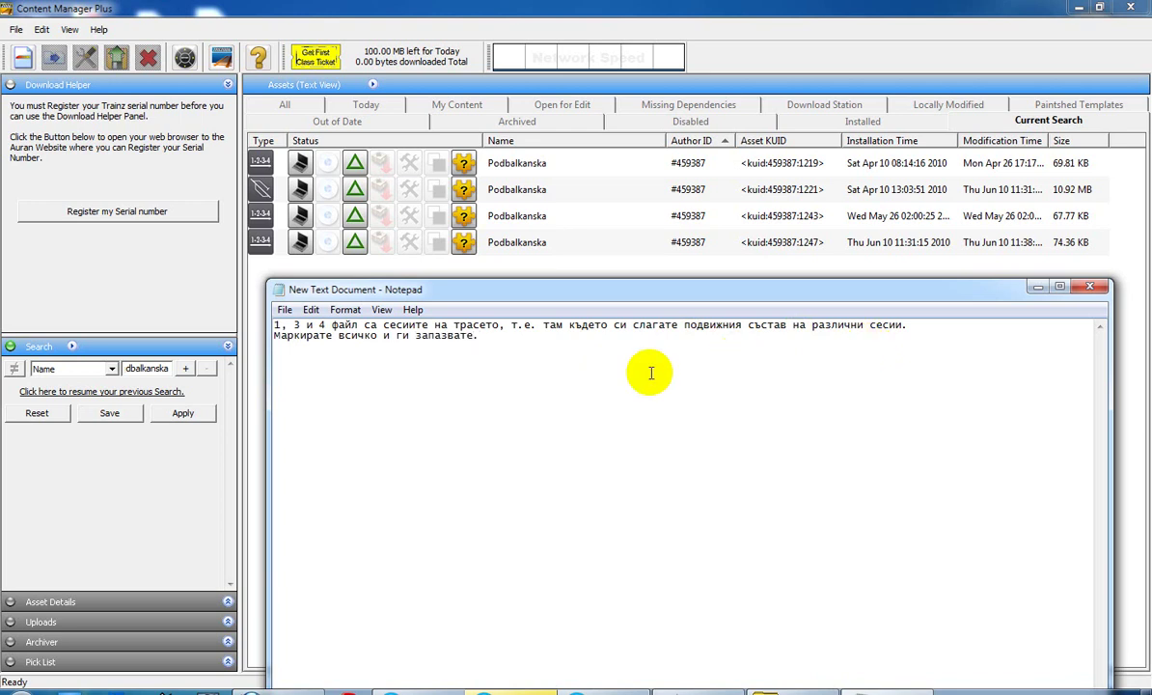
text(. зад)
text(дно с 2-рото което е тр)
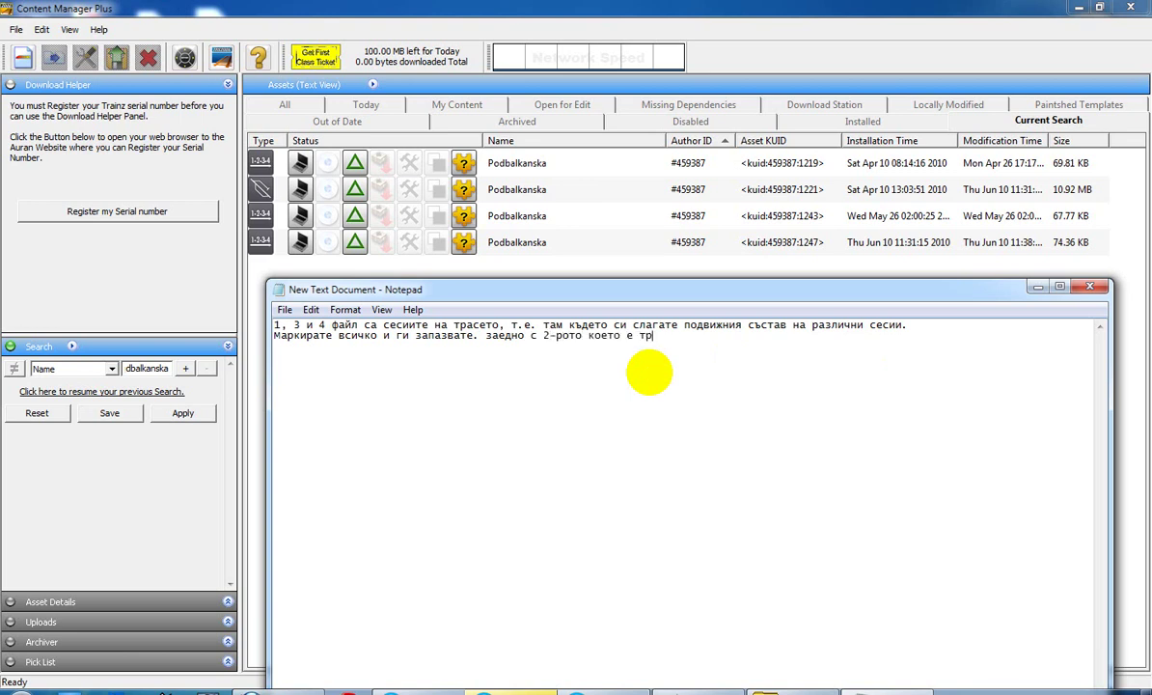
text(асето.)
In Content Manager Plus, save all four Podbalkanska assets together as a CDP file named podbalkanska2 in the Trainz folder.
click(594, 262)
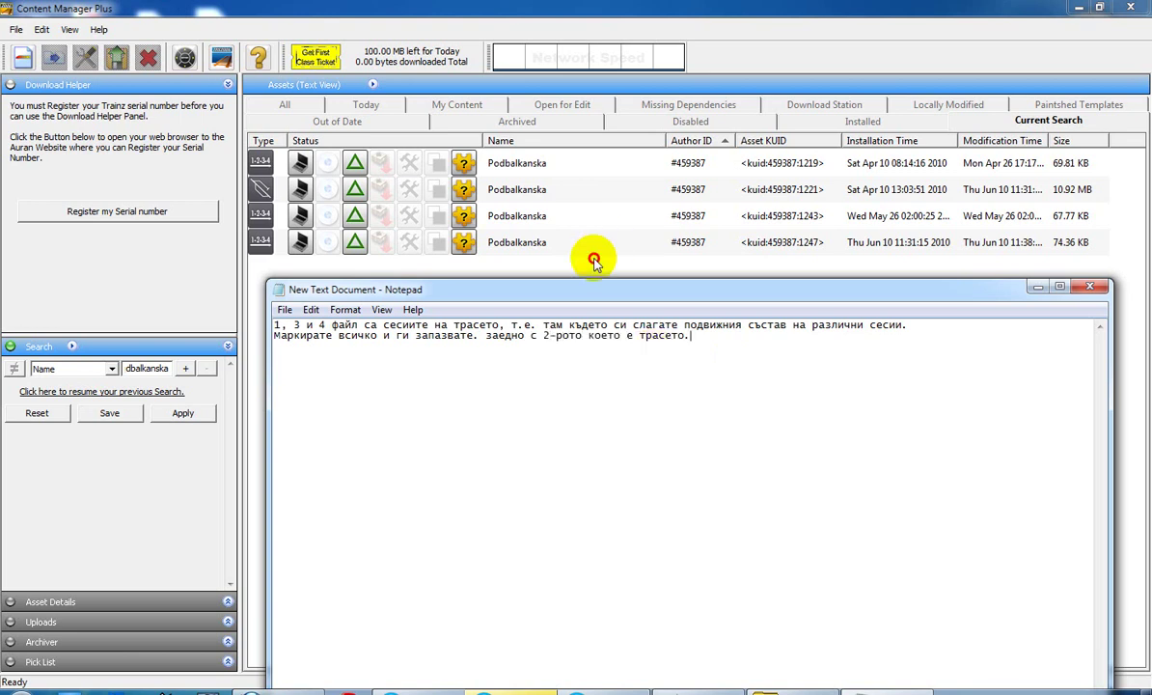
key(ctrl+a)
right_click(514, 185)
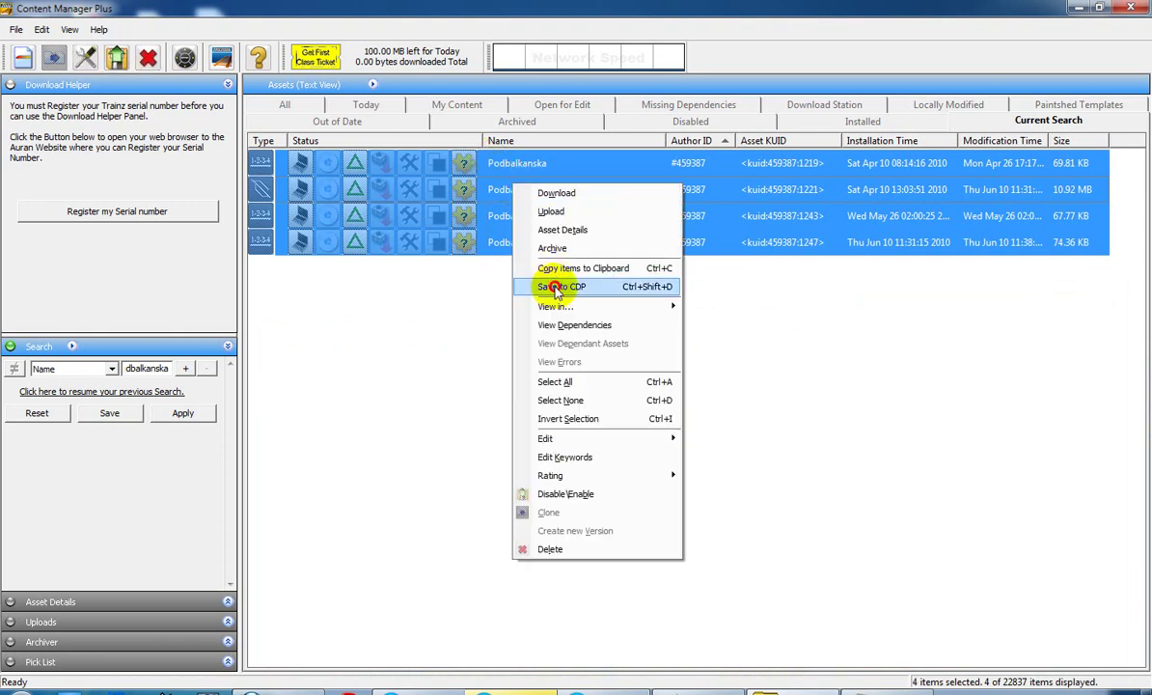
click(556, 287)
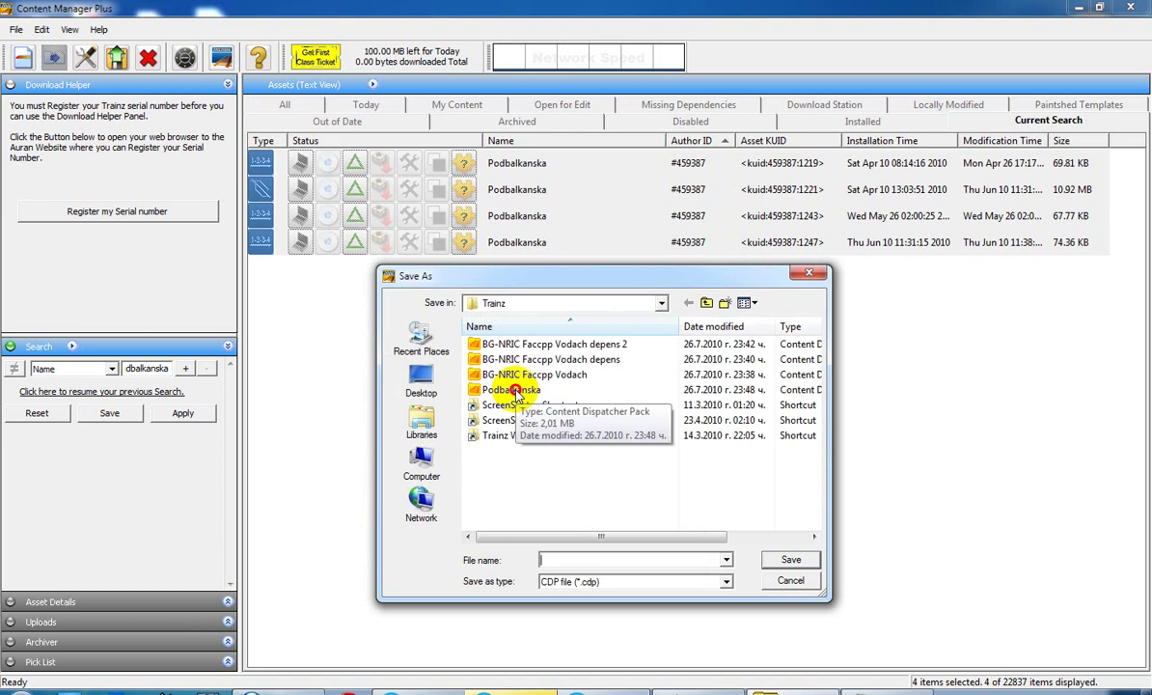
text(pod)
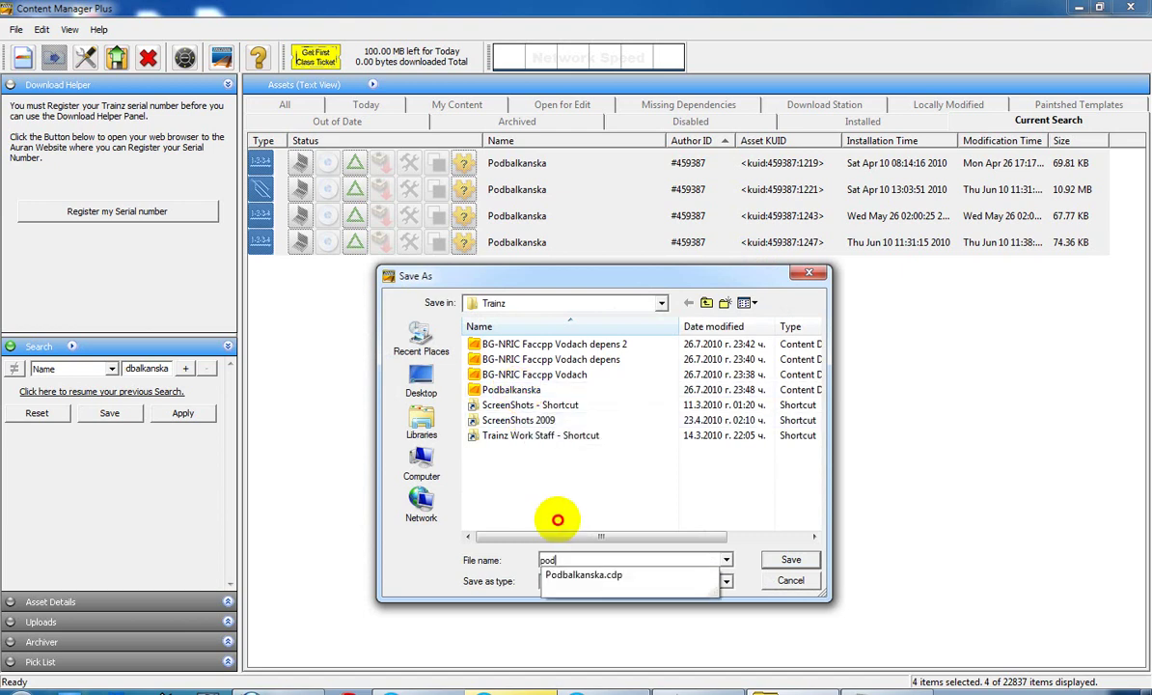
text(balkanskaa)
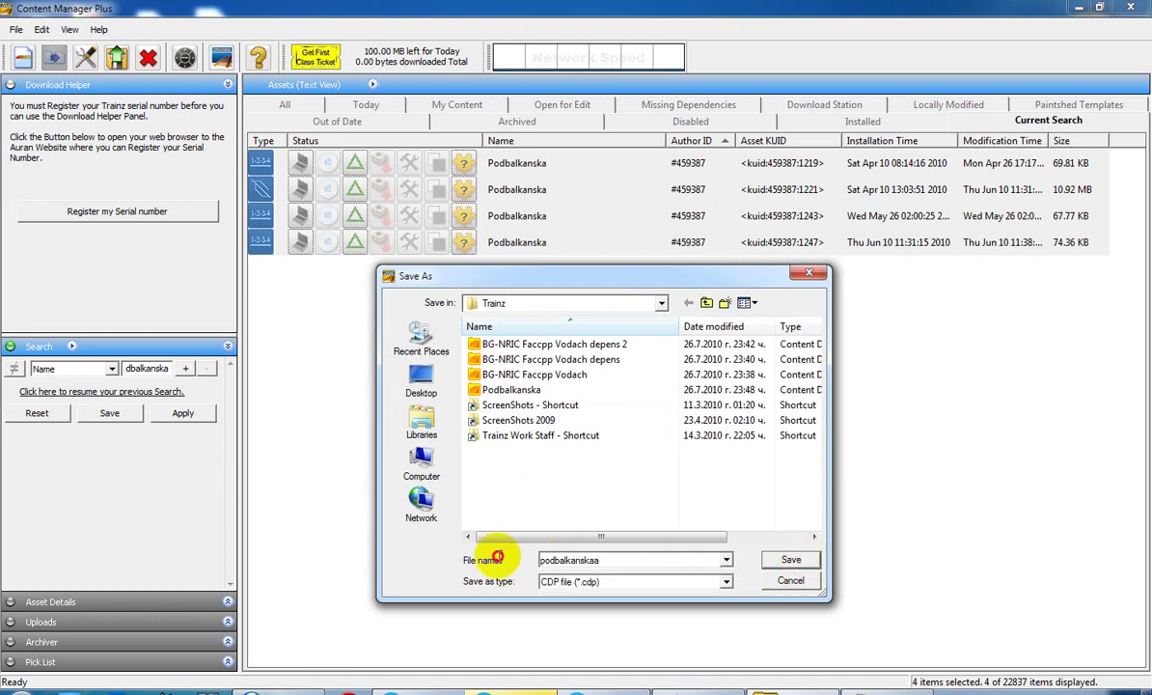
drag(541, 560, 630, 560)
click(630, 560)
key(BackSpace)
text(2)
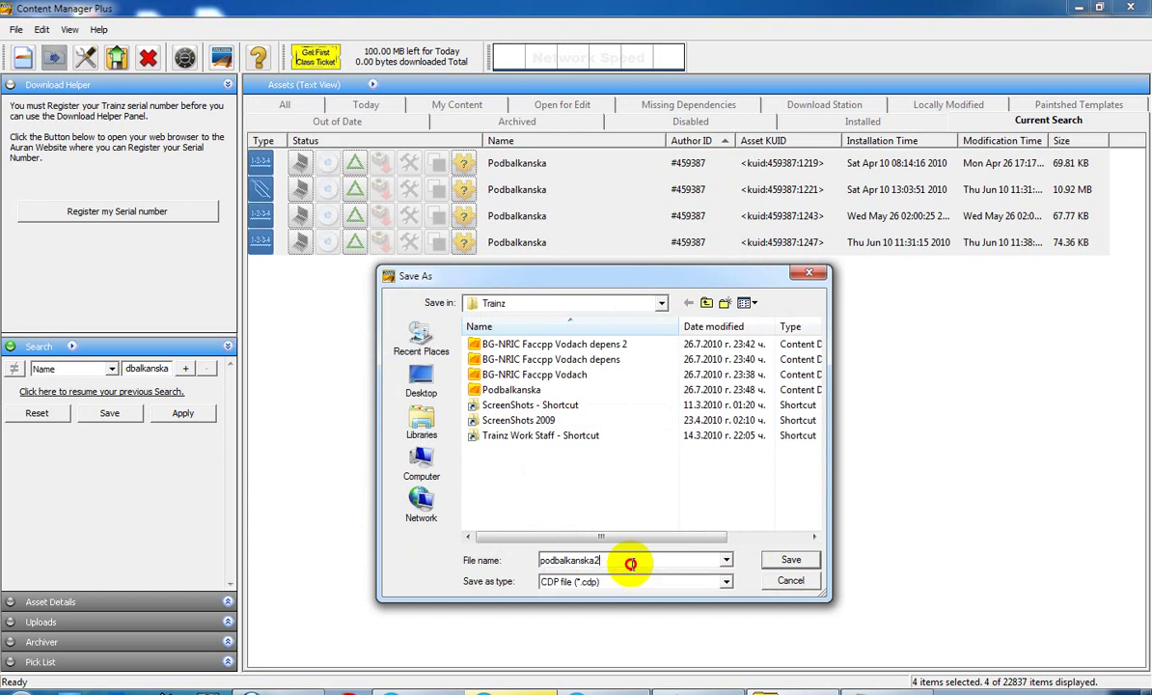
click(791, 559)
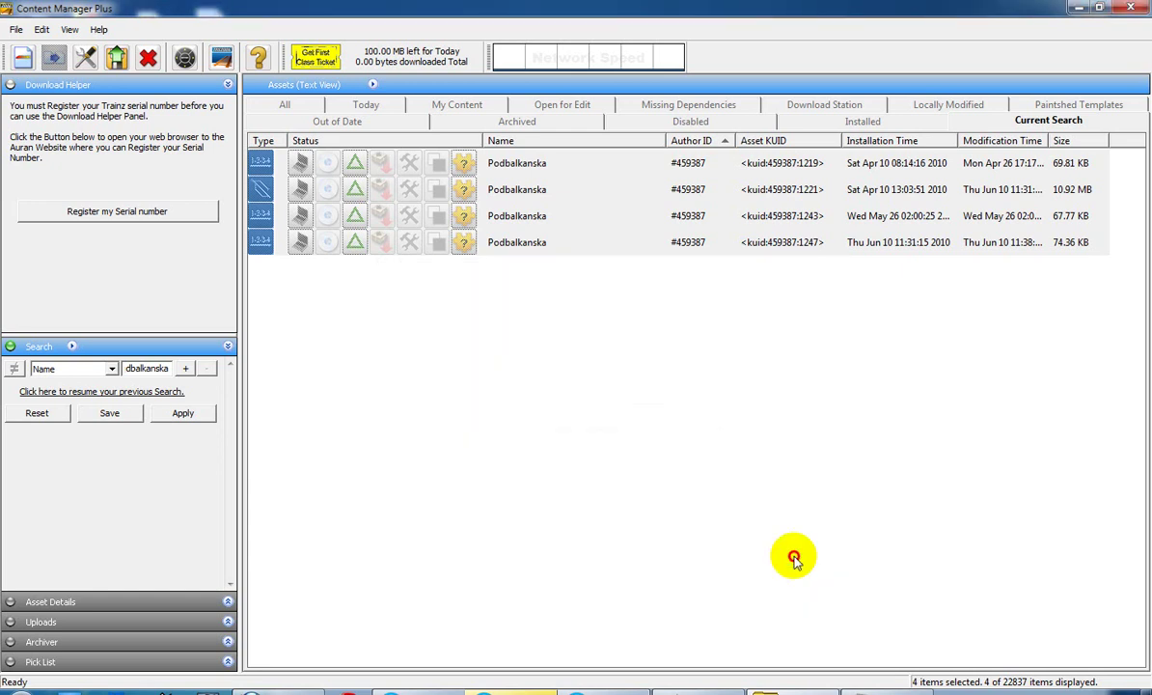
Switch to Notepad and replace the old note with the opening words "сега е нужно и запазването на".
click(835, 690)
key(ctrl+a)
text(серфа)
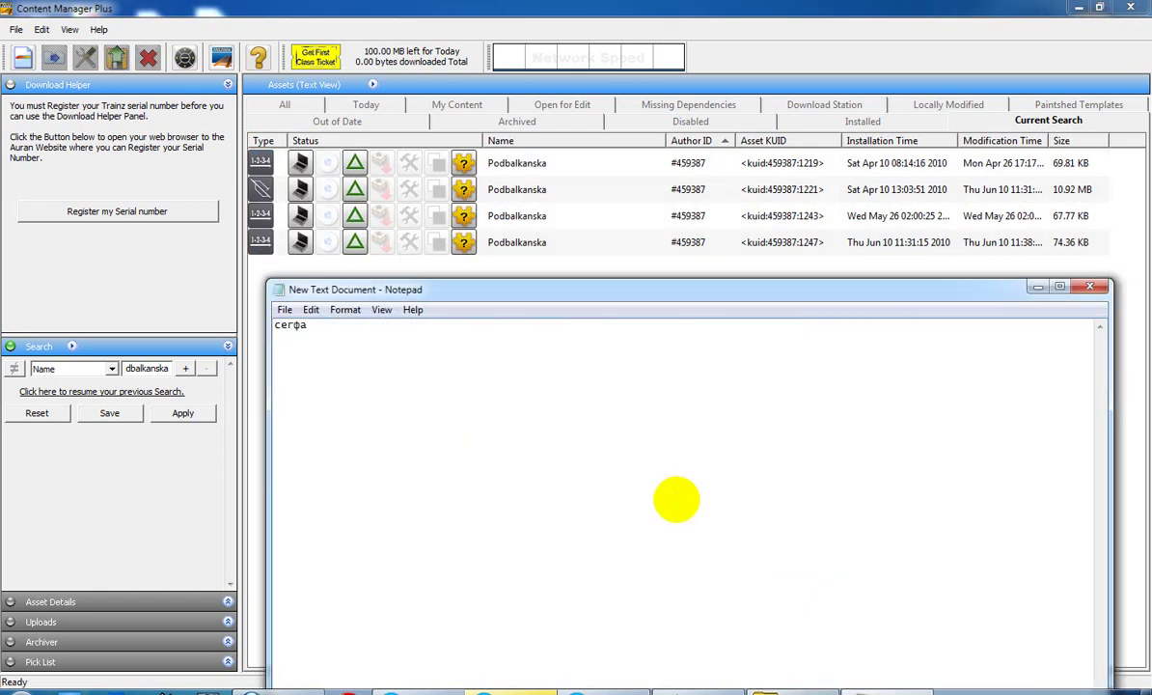
key(BackSpace)
key(BackSpace)
text(а е нужн)
key(BackSpace)
key(BackSpace)
key(BackSpace)
text(ужно и запазването на )
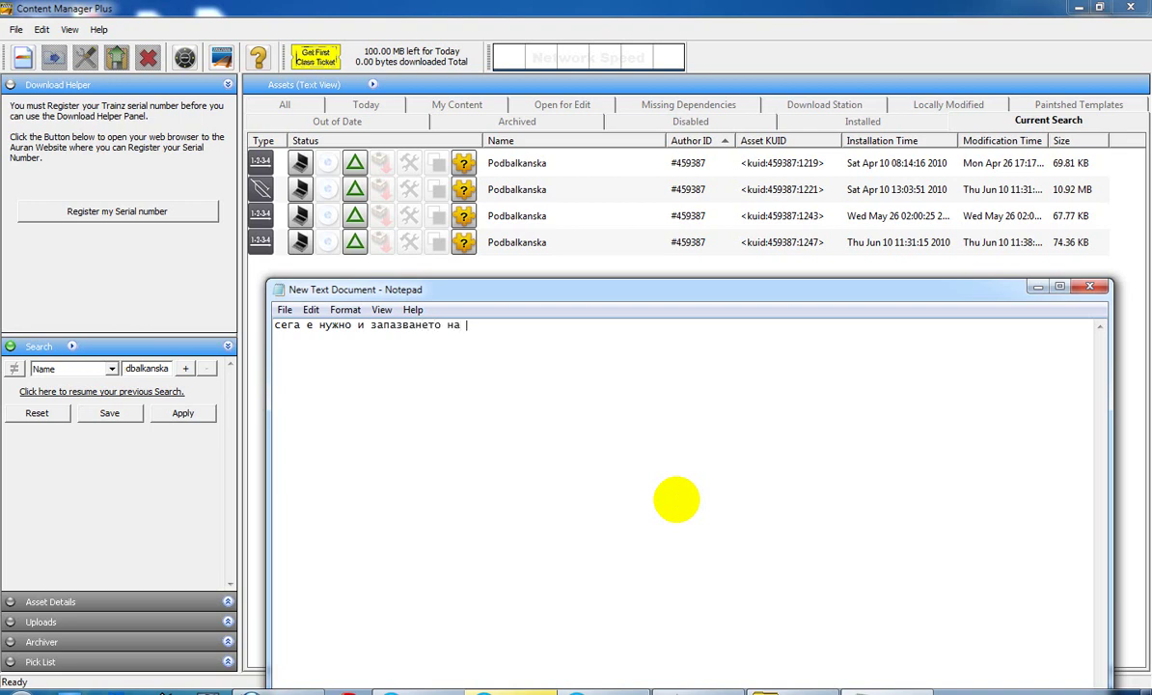
Continue the note with "депенсите, т.е. частите на трасето, дървета гари" and return to Content Manager Plus.
text(депенсите.)
text( т.е. частите на )
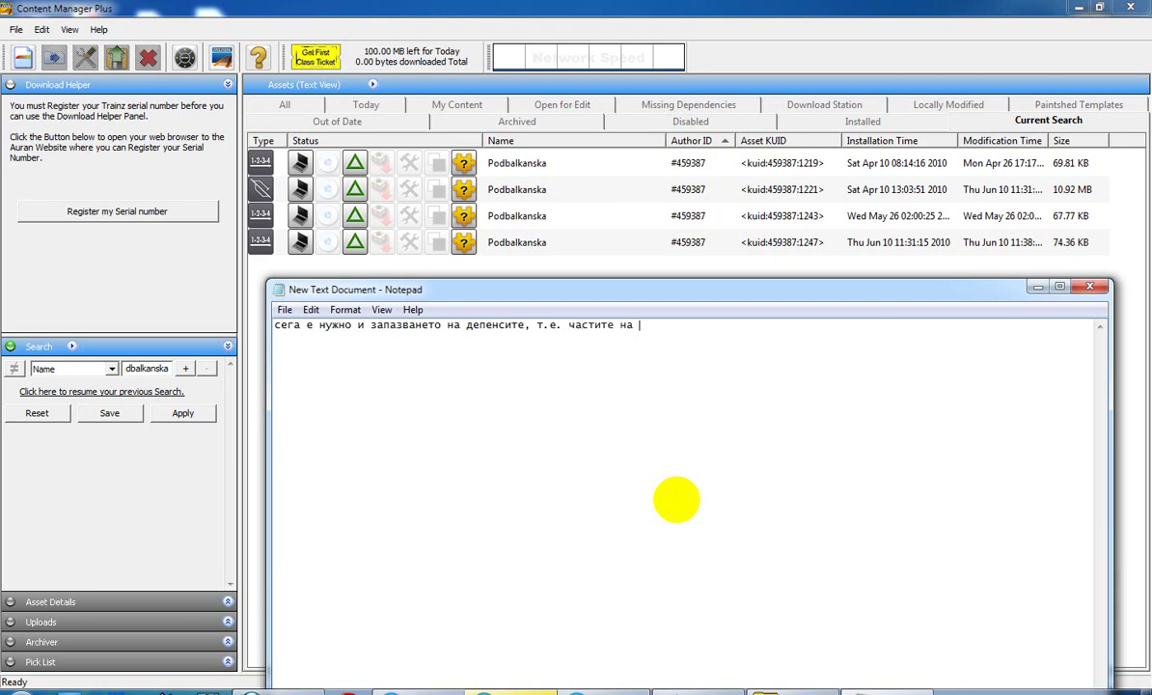
text(трасето, дървета гари)
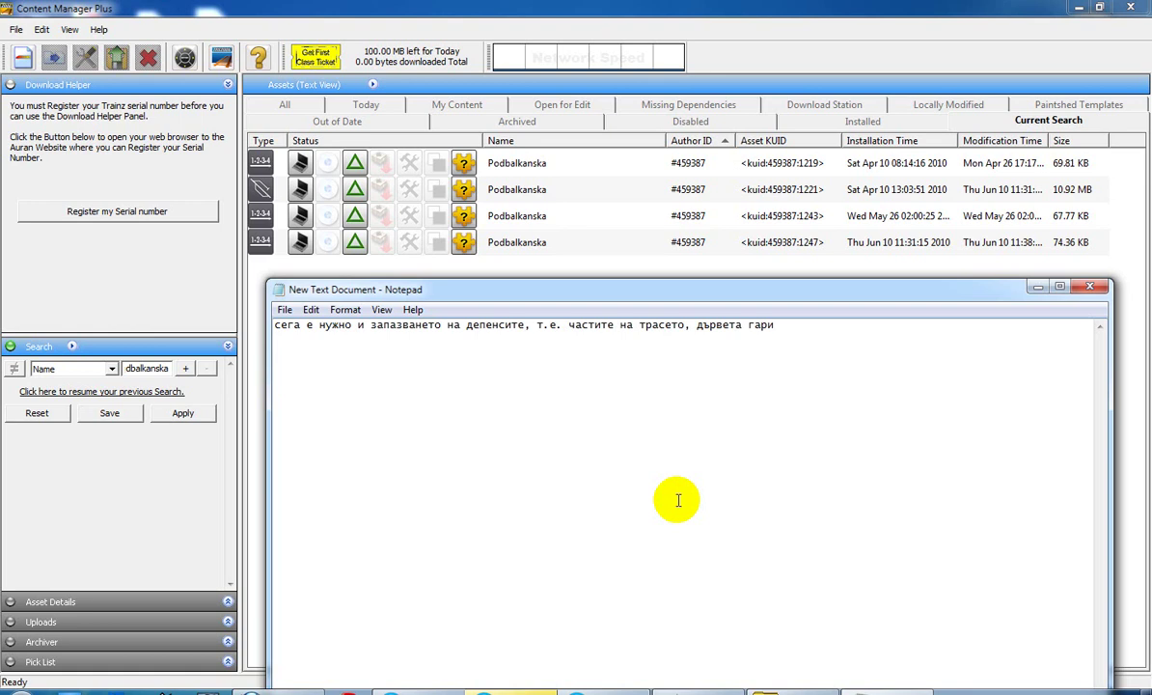
text(, и т.ен)
key(BackSpace)
key(BackSpace)
click(637, 276)
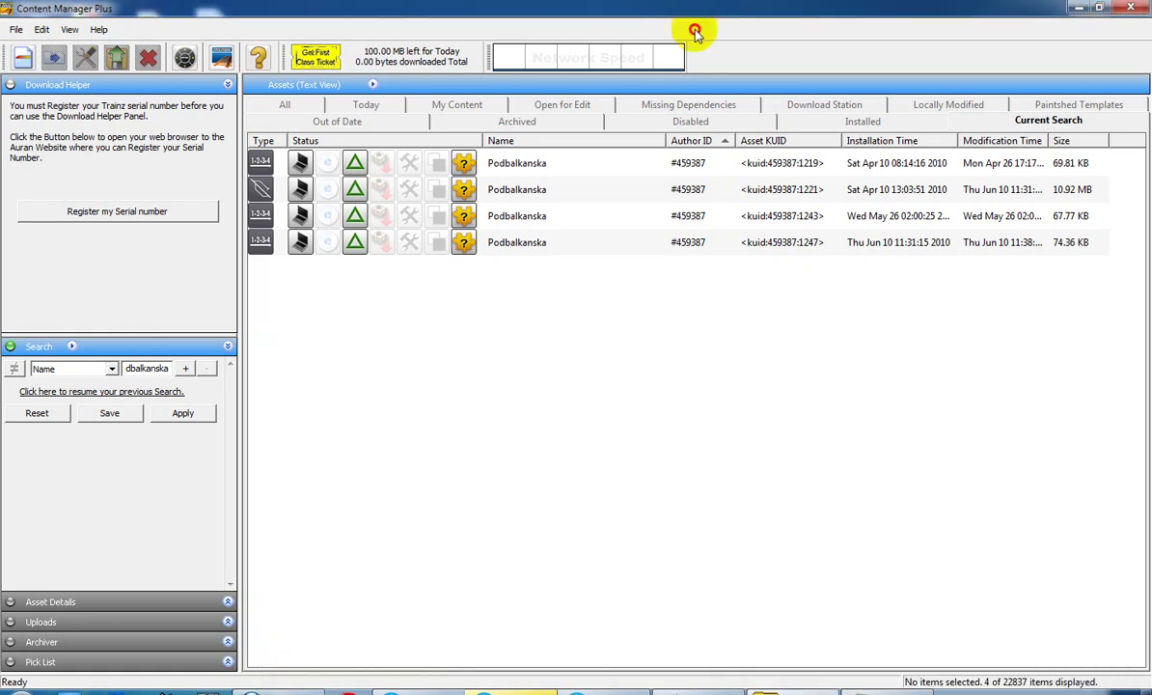
Switch to Notepad and replace the note with "избирате главния файл".
click(832, 691)
key(ctrl+a)
key(BackSpace)
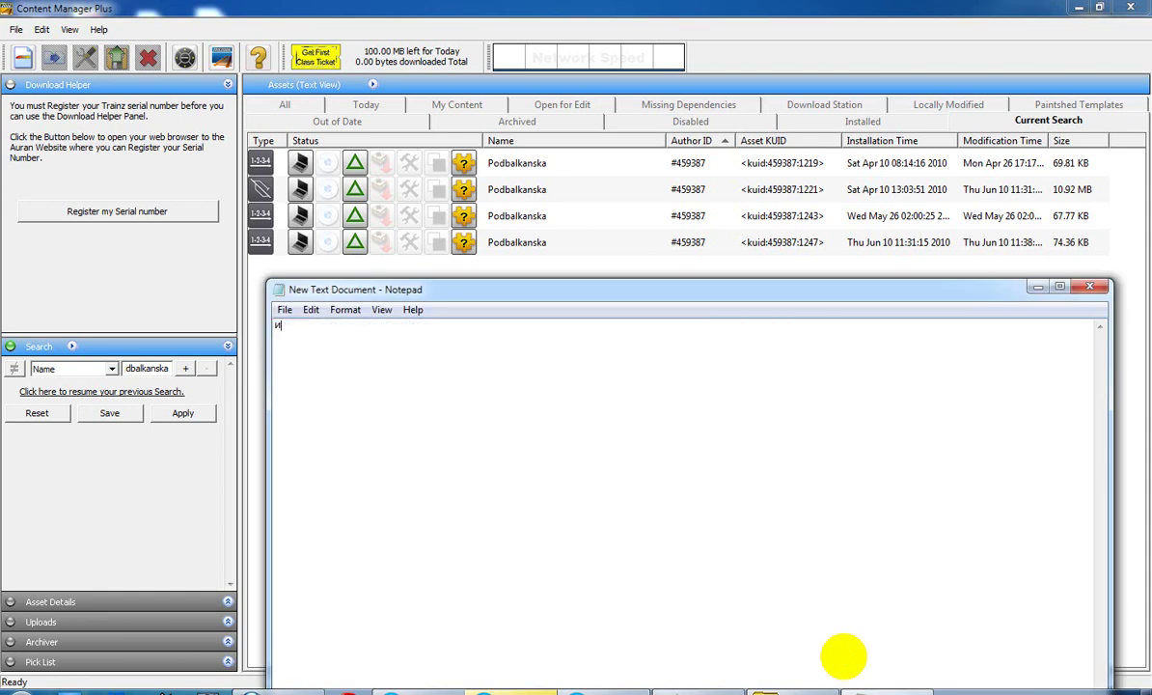
text(избирате главния файл)
In Content Manager Plus, open the dependencies of the 10.92 MB Podbalkanska route and show them in the main list.
right_click(559, 192)
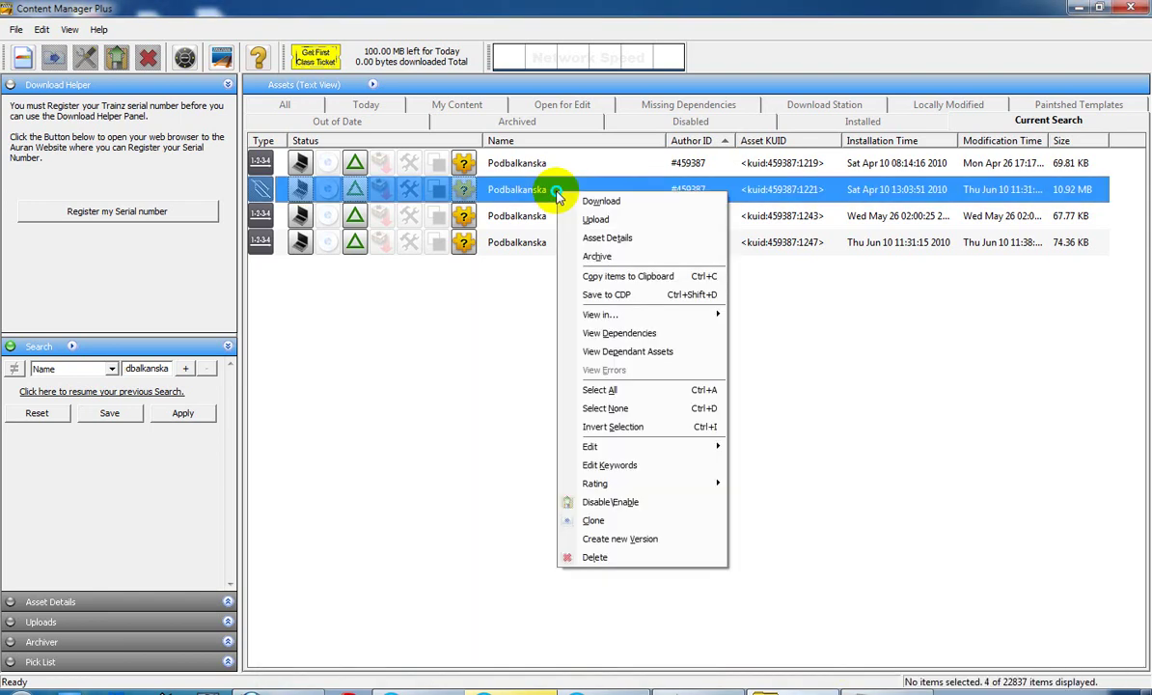
click(618, 333)
click(432, 493)
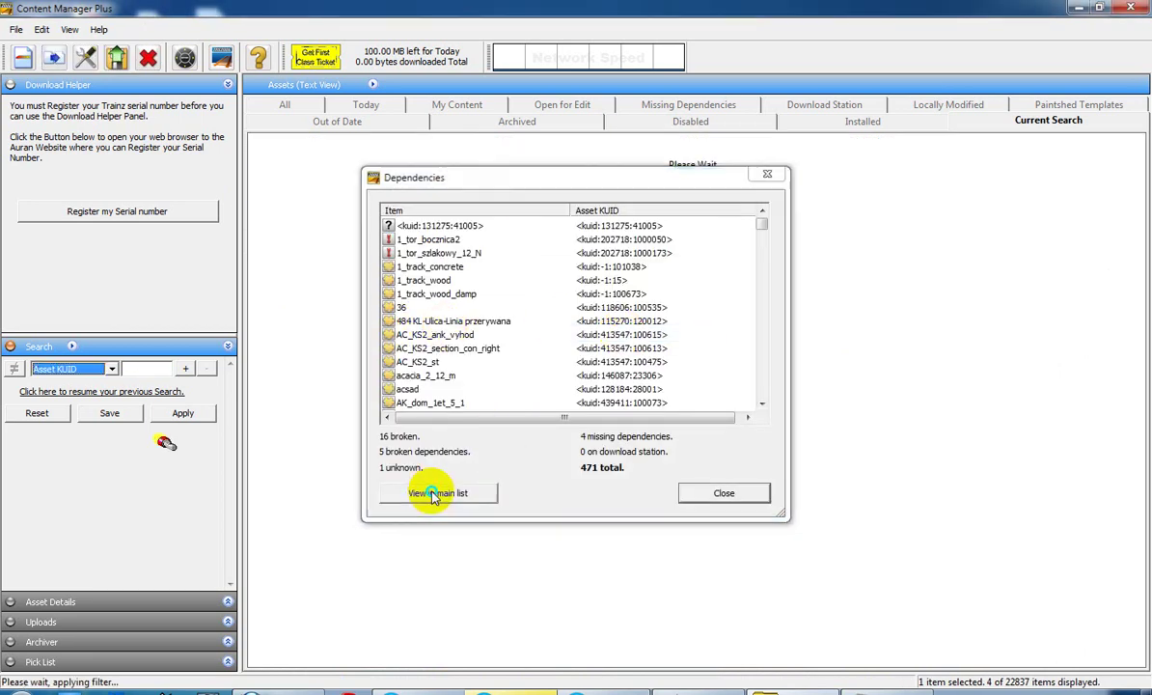
Switch to Notepad and replace the note with "запазвате всичко без файловете на Auran, ако не".
click(832, 689)
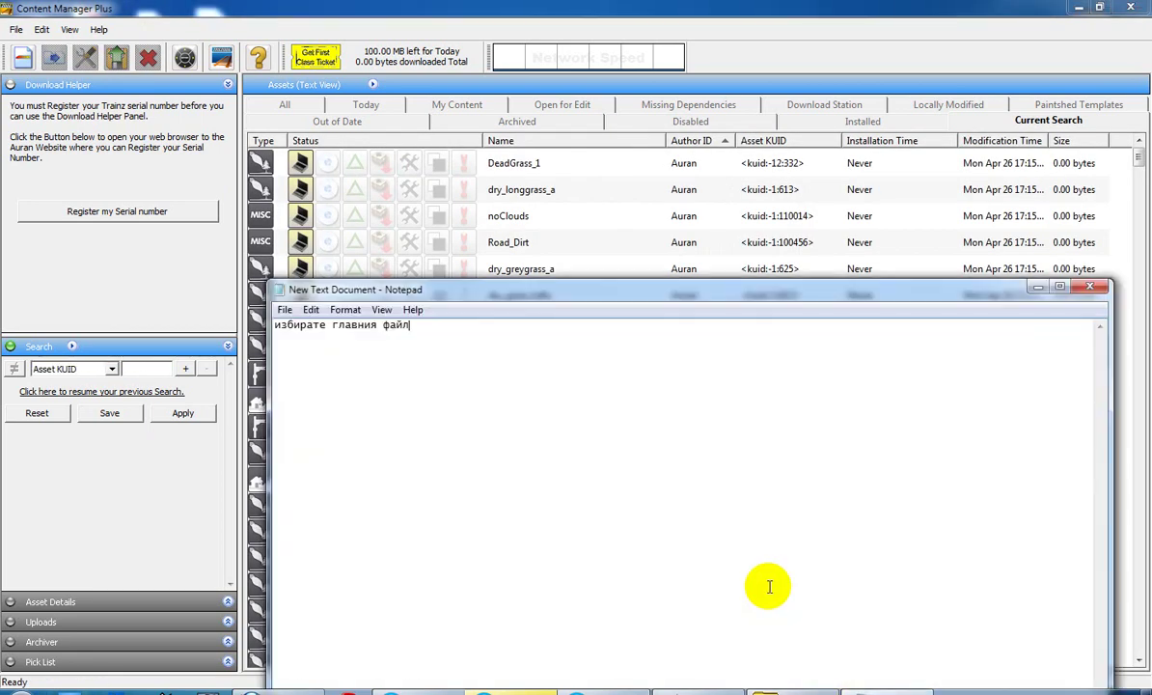
key(ctrl+a)
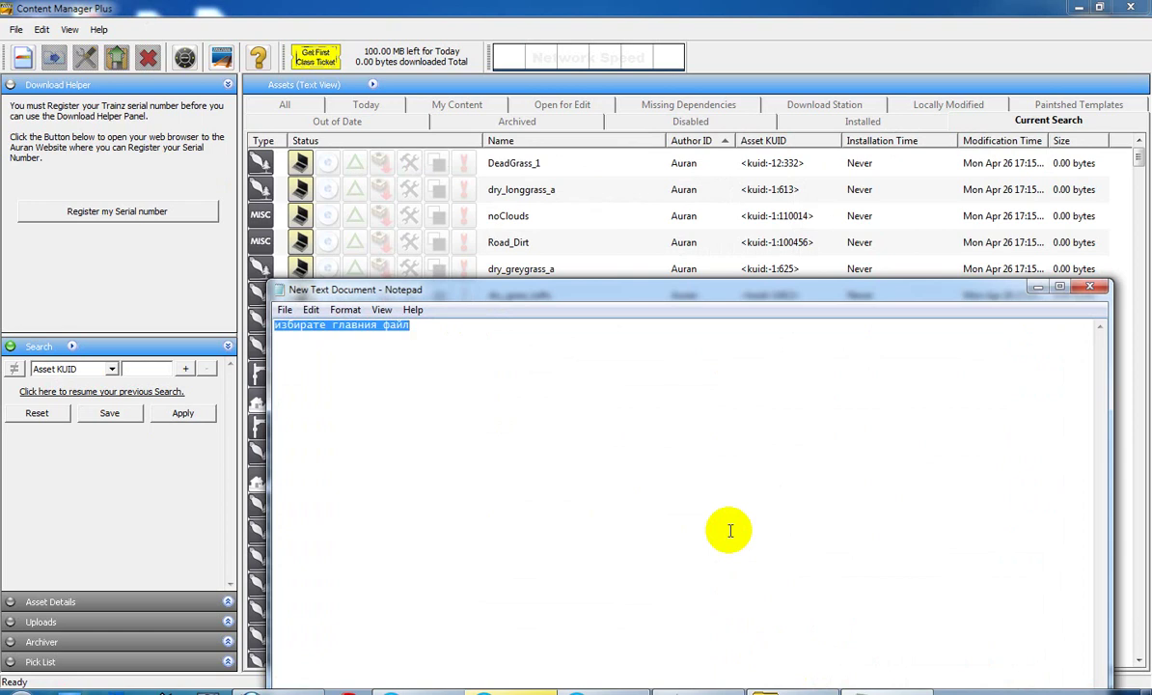
text(из)
text(зи)
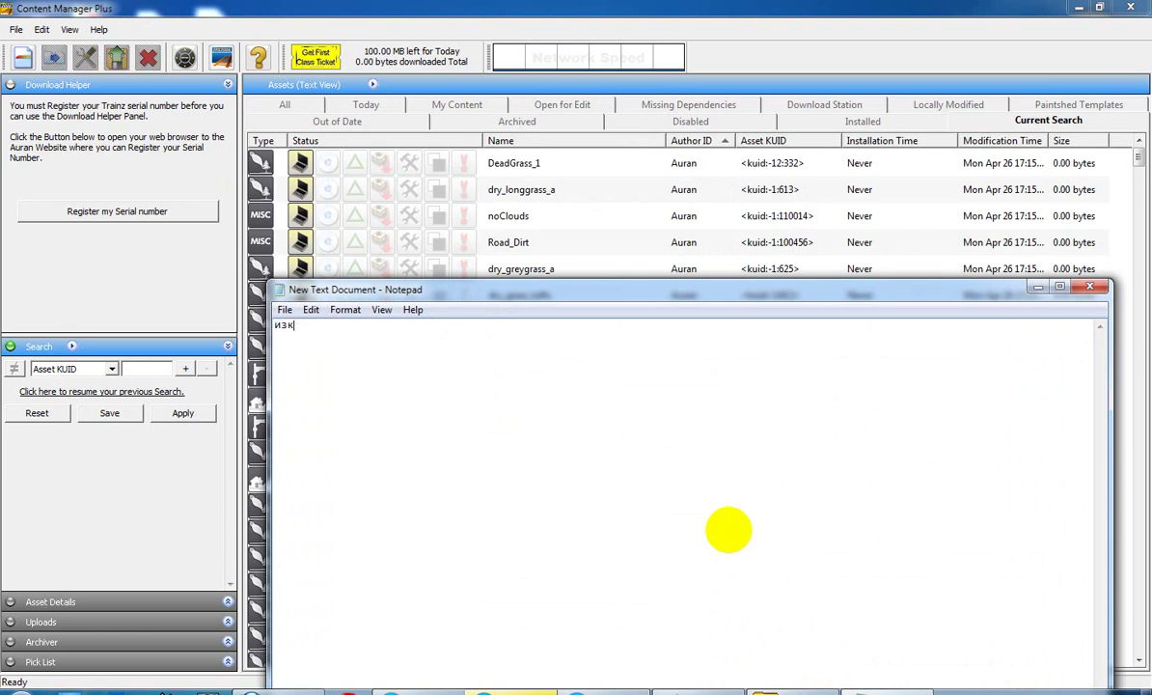
key(BackSpace)
key(BackSpace)
key(BackSpace)
text(залазвате всичко без файлов)
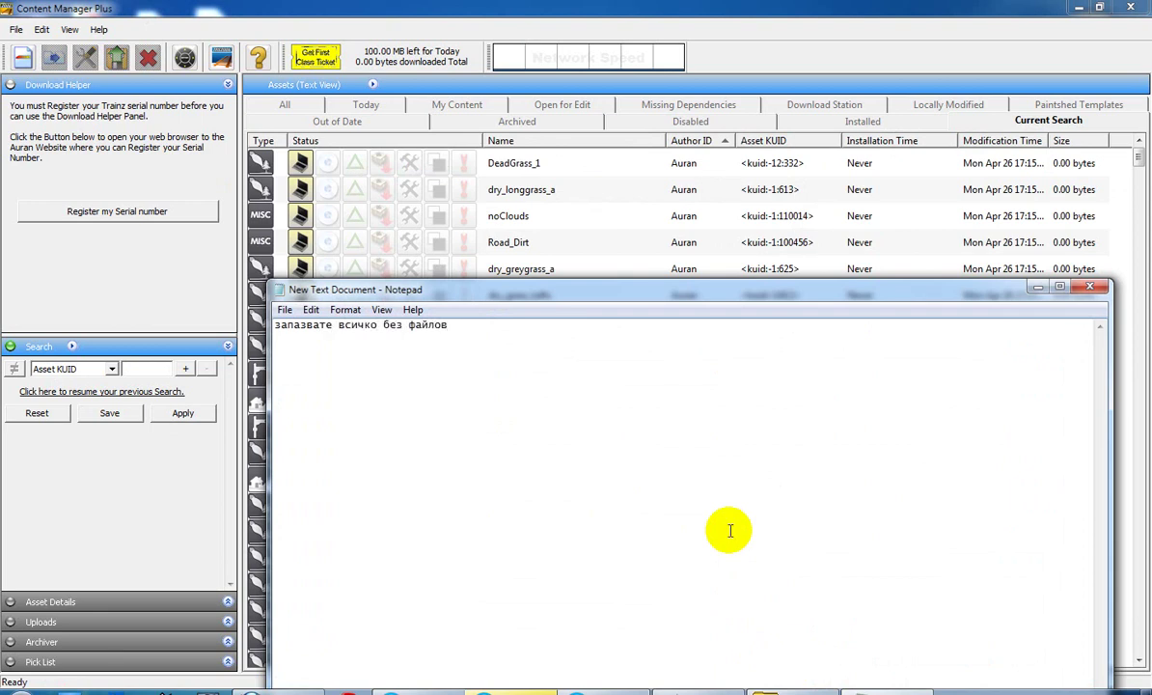
text(ете на Auran, ако не )
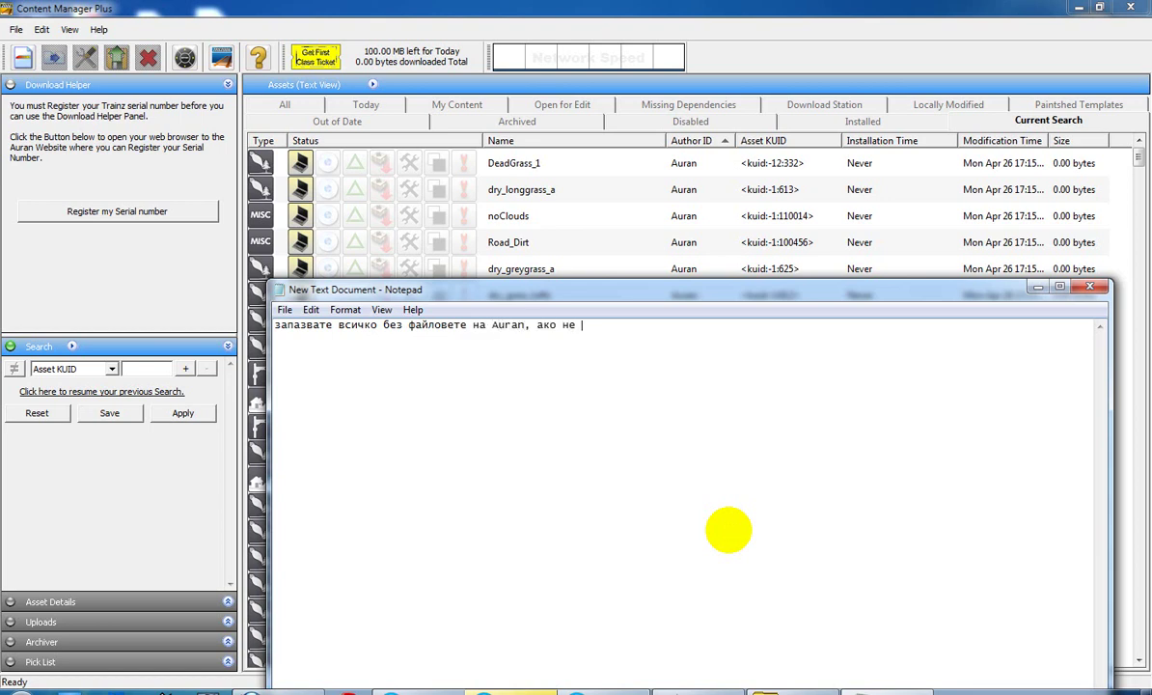
Finish the note's sentence with "са ви подредени както при мен, щракнете върху Author ID за да се подредят.".
text(са ви подредени какв)
text(о при)
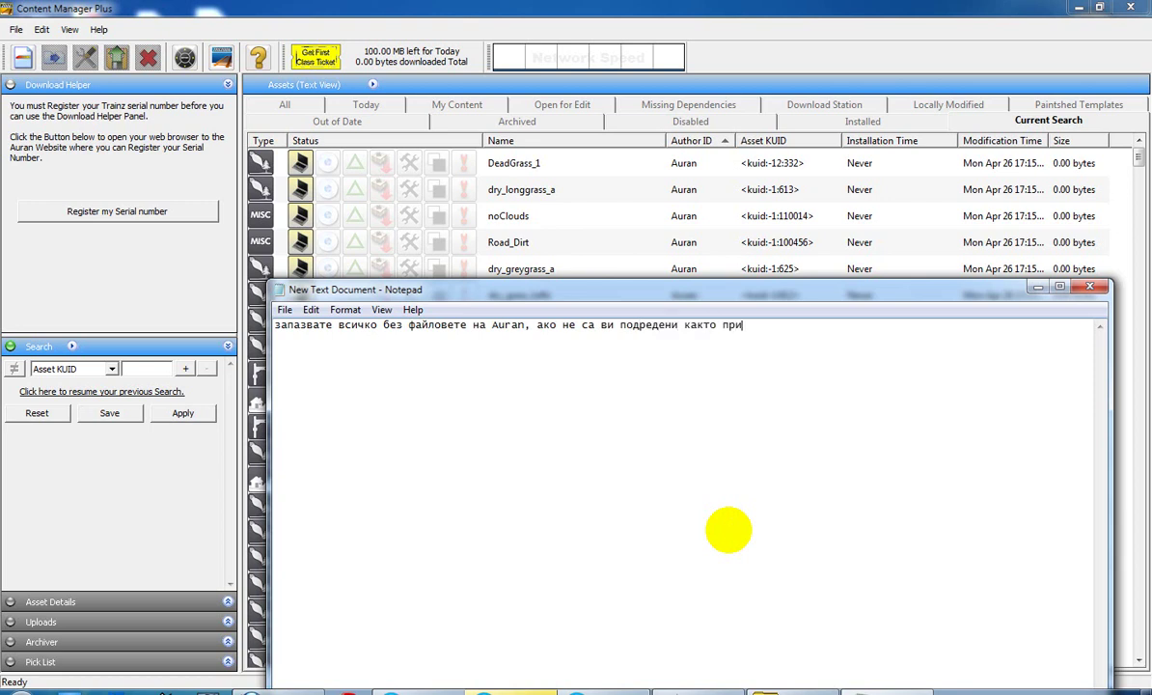
text( мен, щратк)
key(BackSpace)
key(BackSpace)
text(кнете върху)
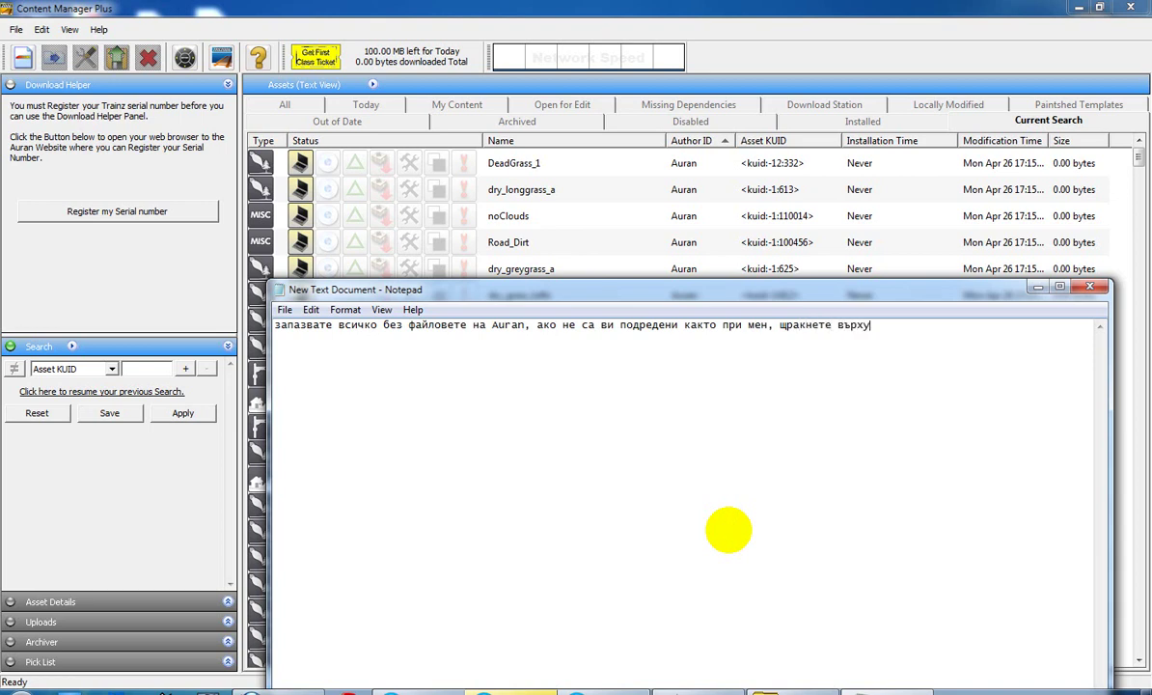
text( Author)
text( ID за да се подре)
text(ди)
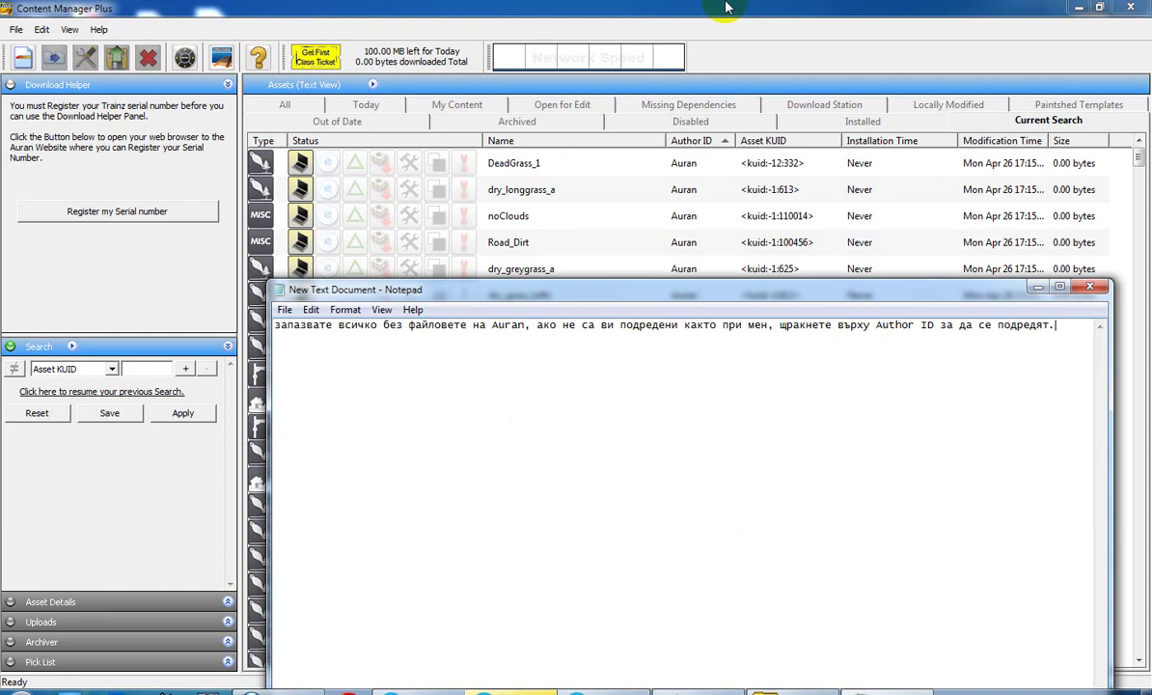
In Content Manager Plus, select every non-Auran dependency, from Dworzec_Przeworsk_Wask through forest Spline largeX at the list's end.
click(676, 8)
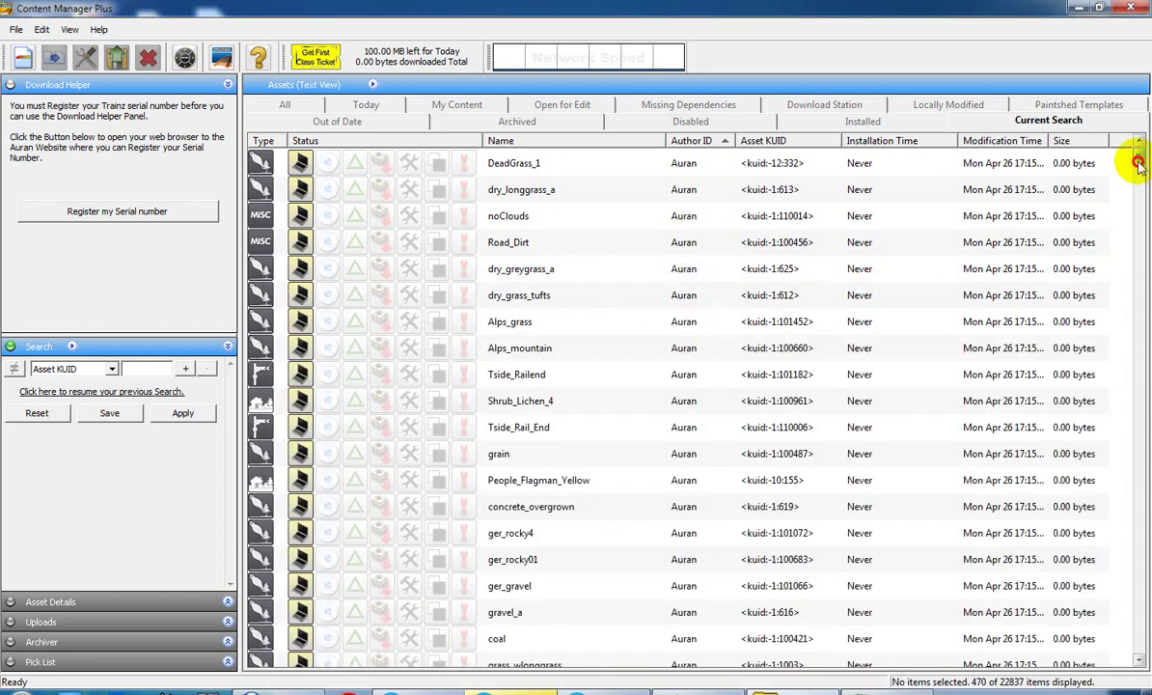
drag(1139, 159, 1139, 228)
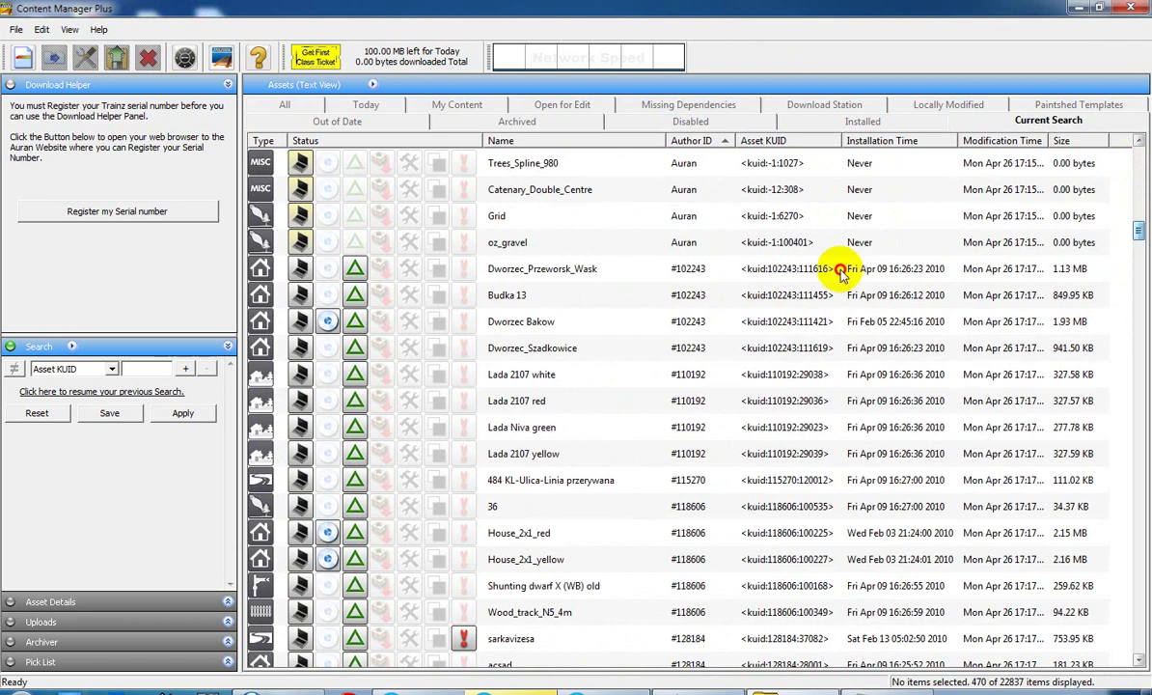
click(714, 273)
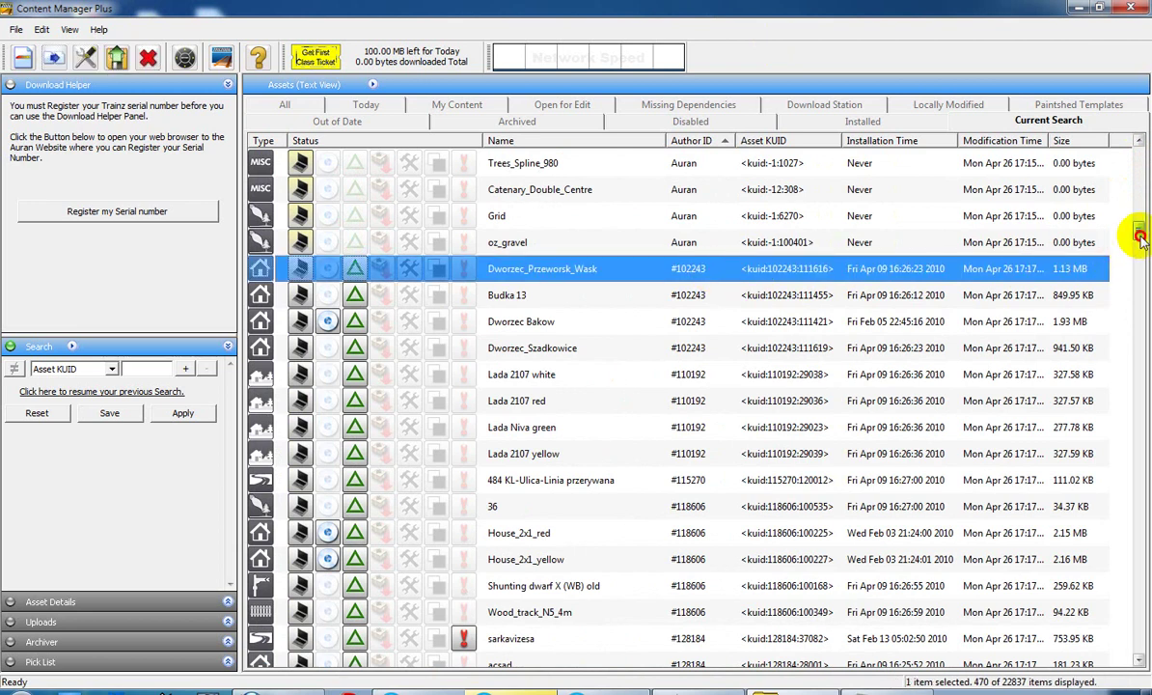
drag(1139, 232, 1134, 641)
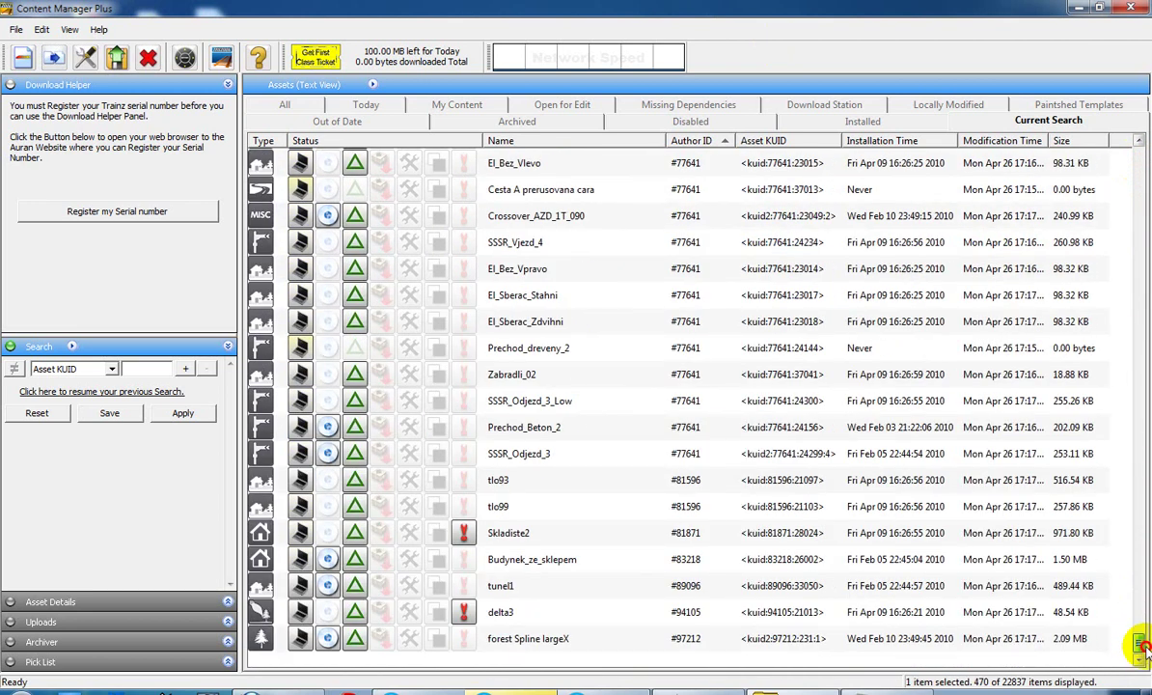
shift+click(699, 642)
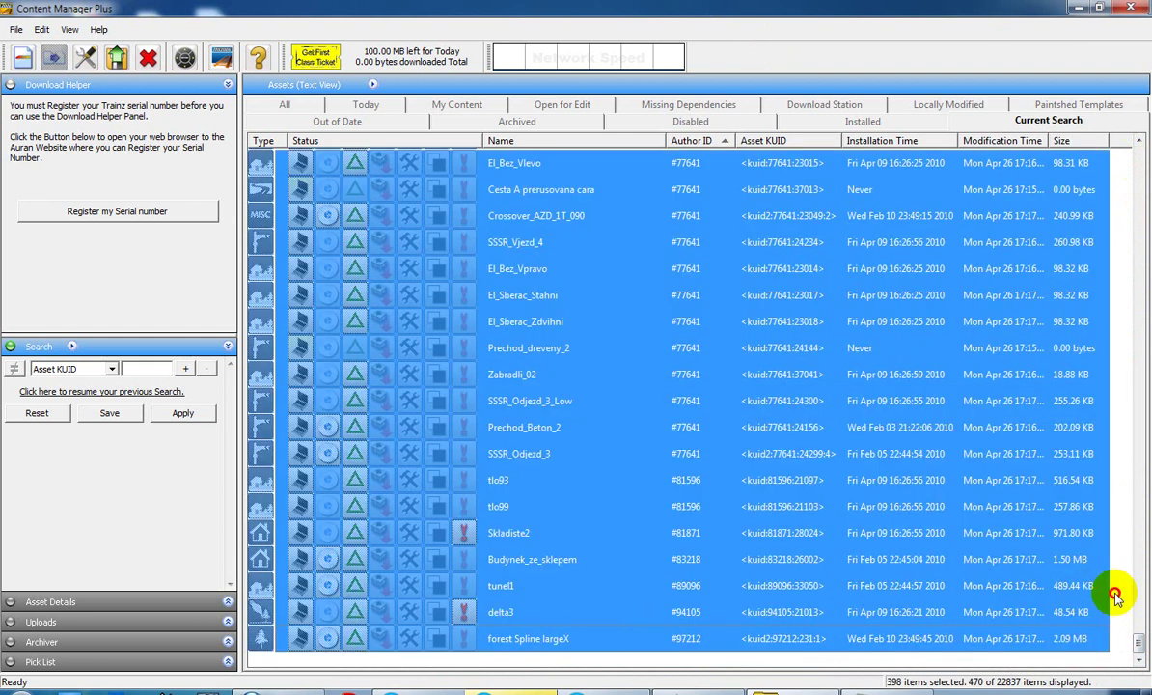
drag(1140, 634, 1100, 218)
Switch to Notepad and replace the note with "за по лесно използвах клавишната комбинация от първи ред до последен".
click(512, 691)
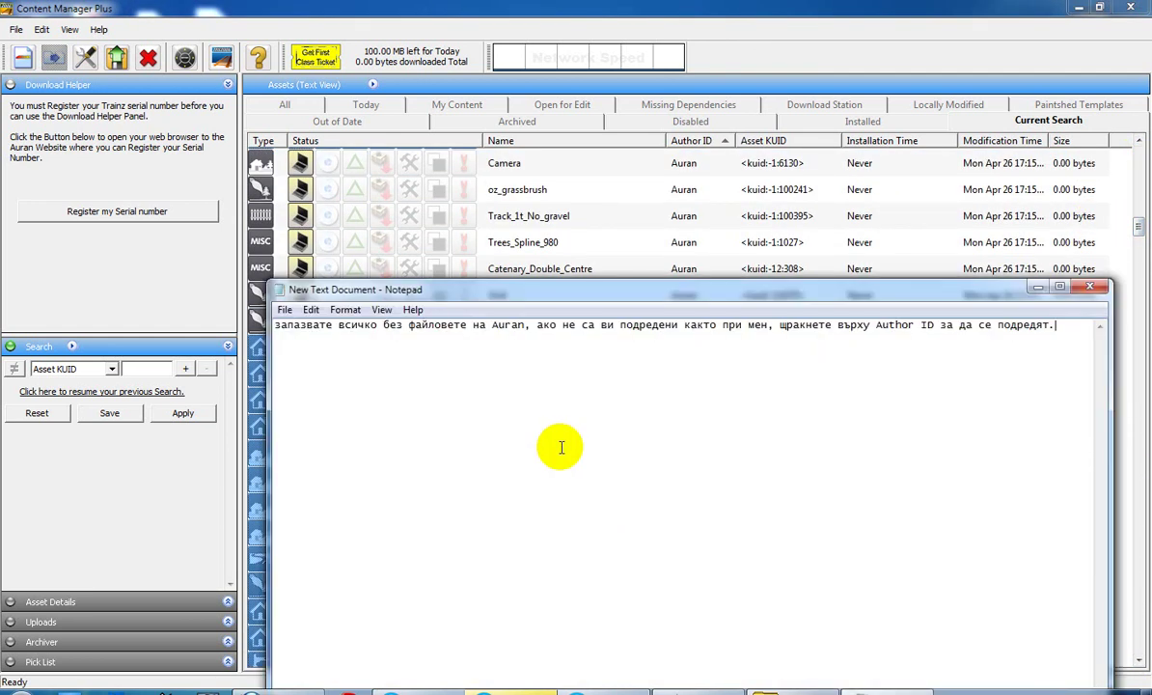
key(ctrl+a)
text(c кла)
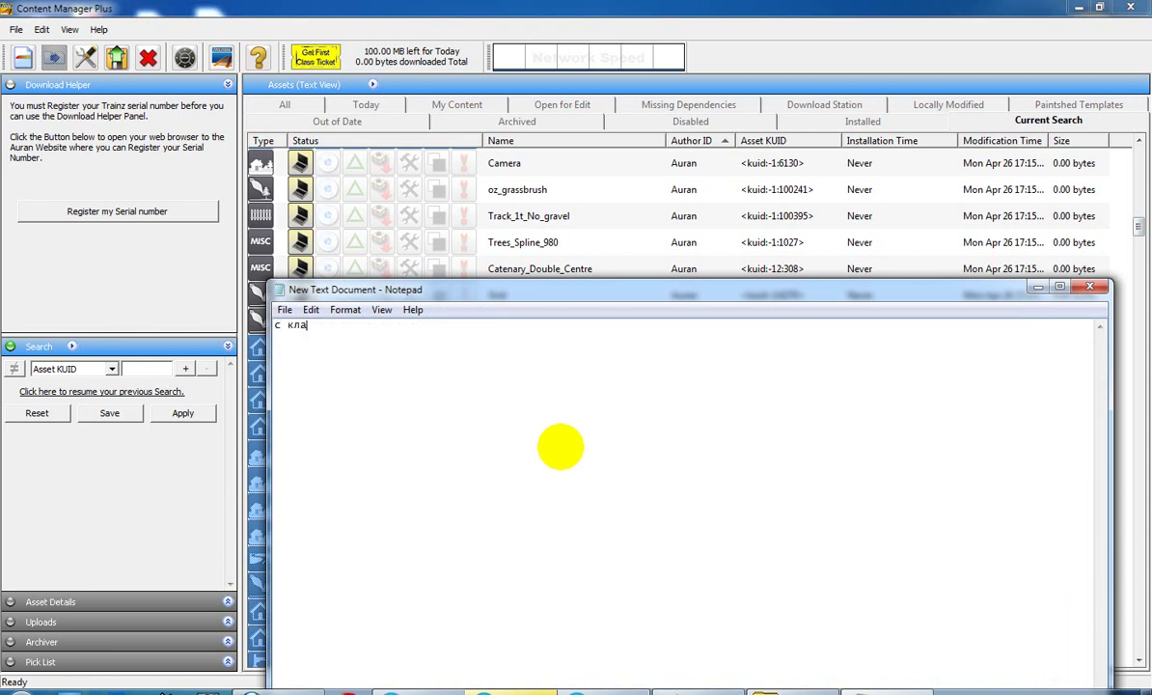
text(вип)
key(ctrl+a)
key(BackSpace)
text(за по лесно използва)
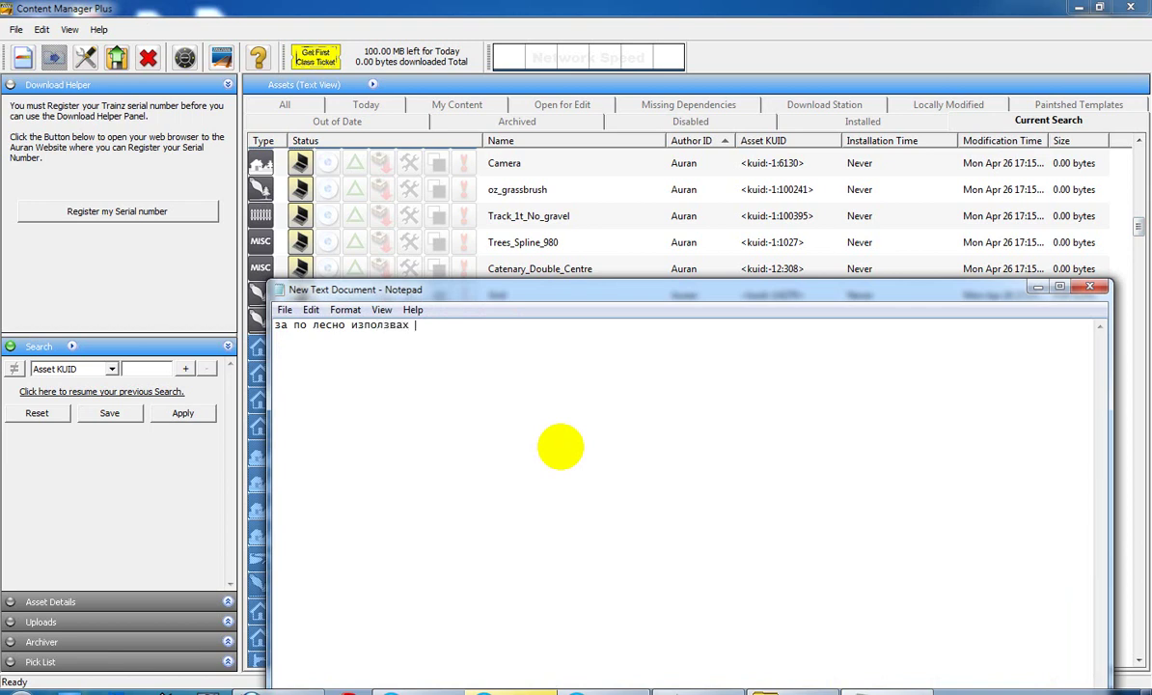
text(х кла)
key(BackSpace)
text(лавишната комбинация )
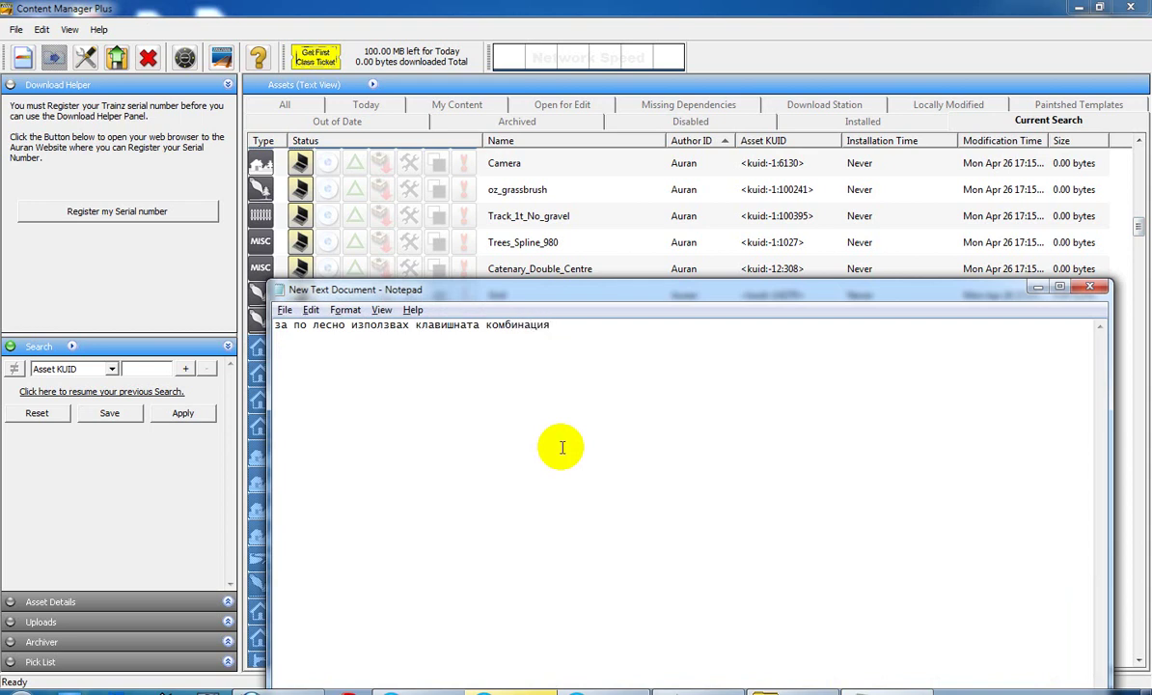
text(от първи)
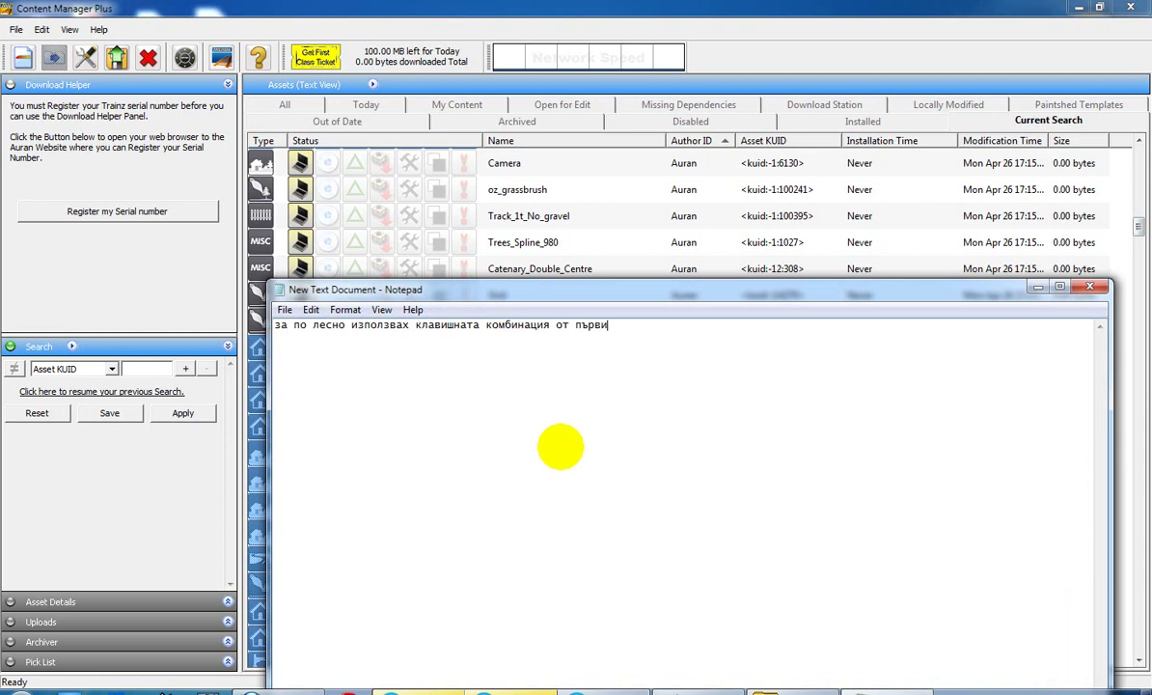
text( ред до последен с)
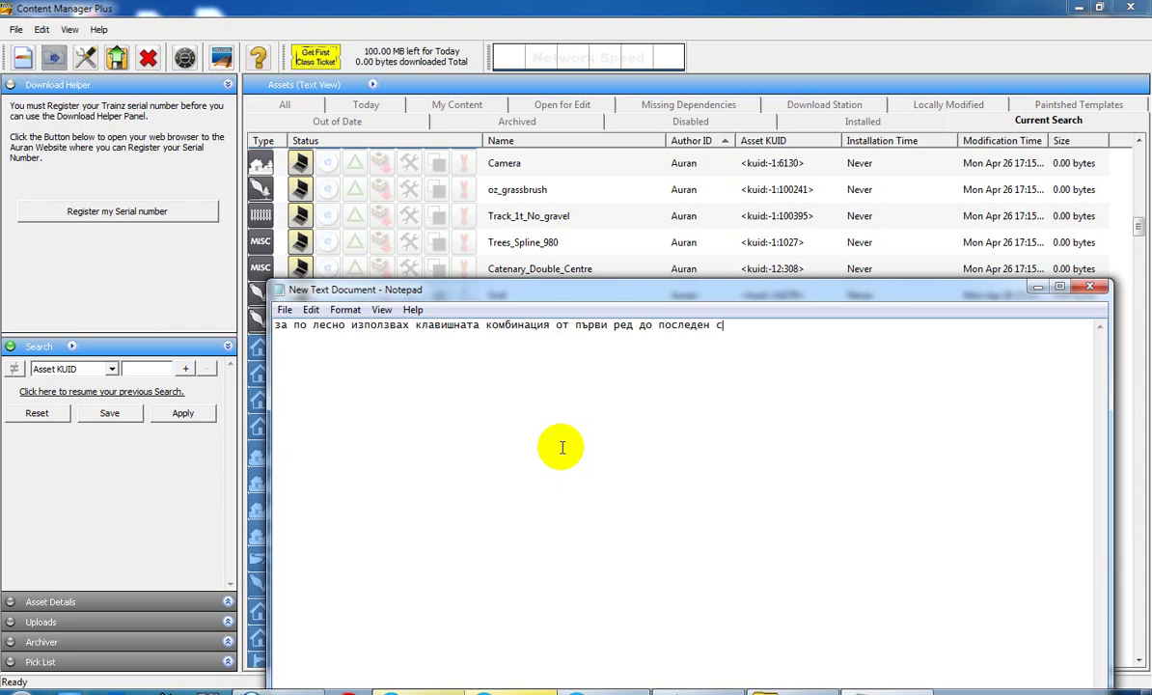
Continue the note with "със Shift, разбира се можете да ги маркирате както си искате. но без файловете на AUran, както напрвих.".
text(ъс Shid)
text(ft, разбира се может)
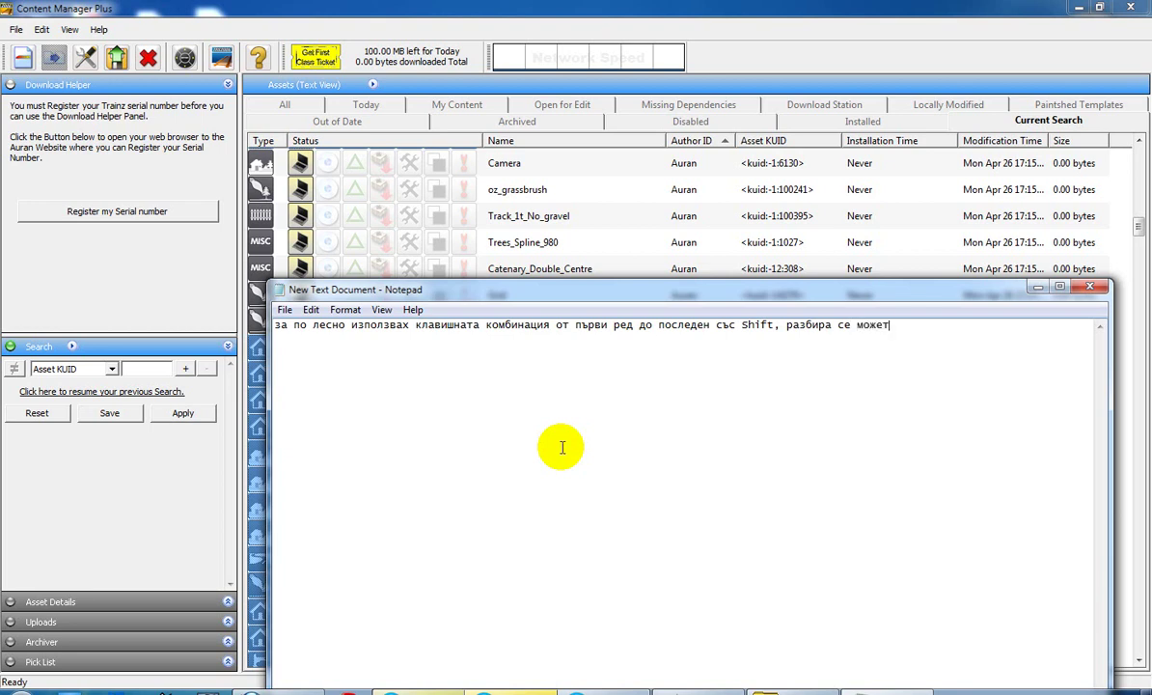
text(е да ги маркирате както си искат)
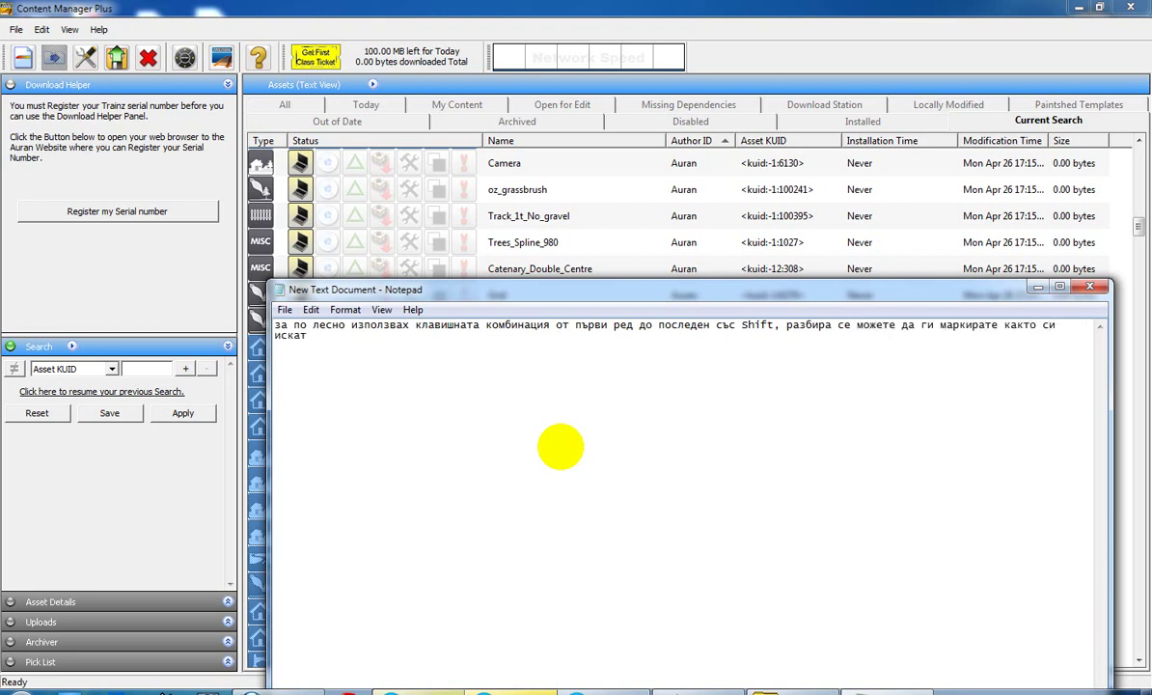
text(е. но без файловете )
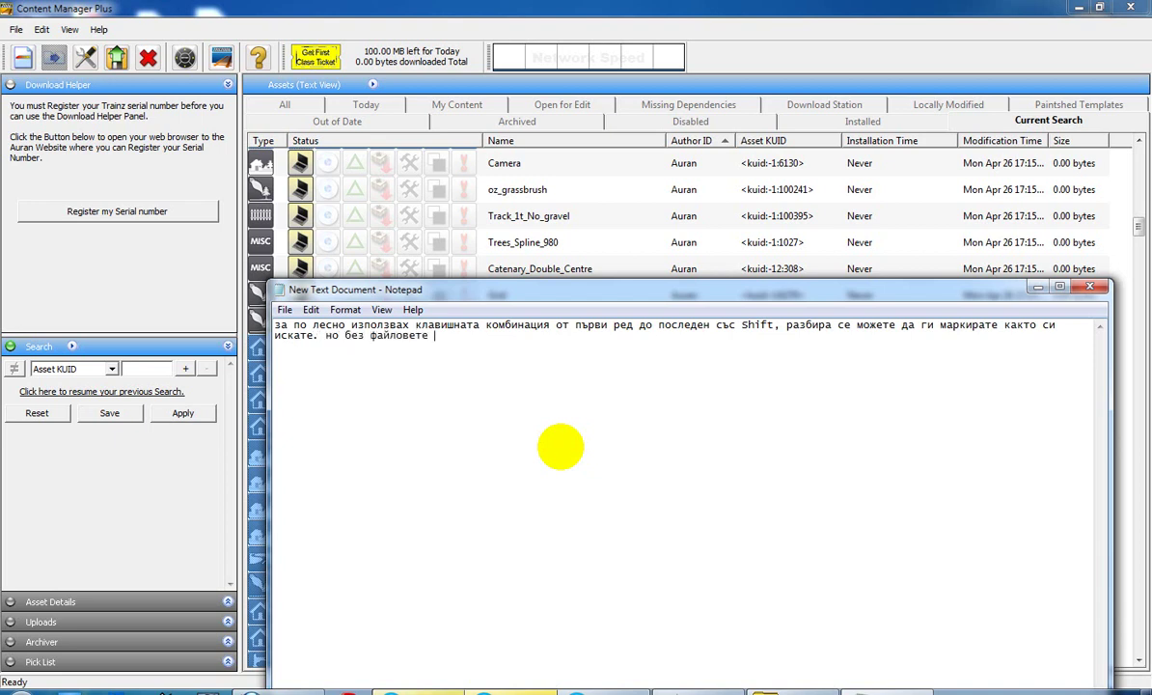
text(на AUran, како напрвх)
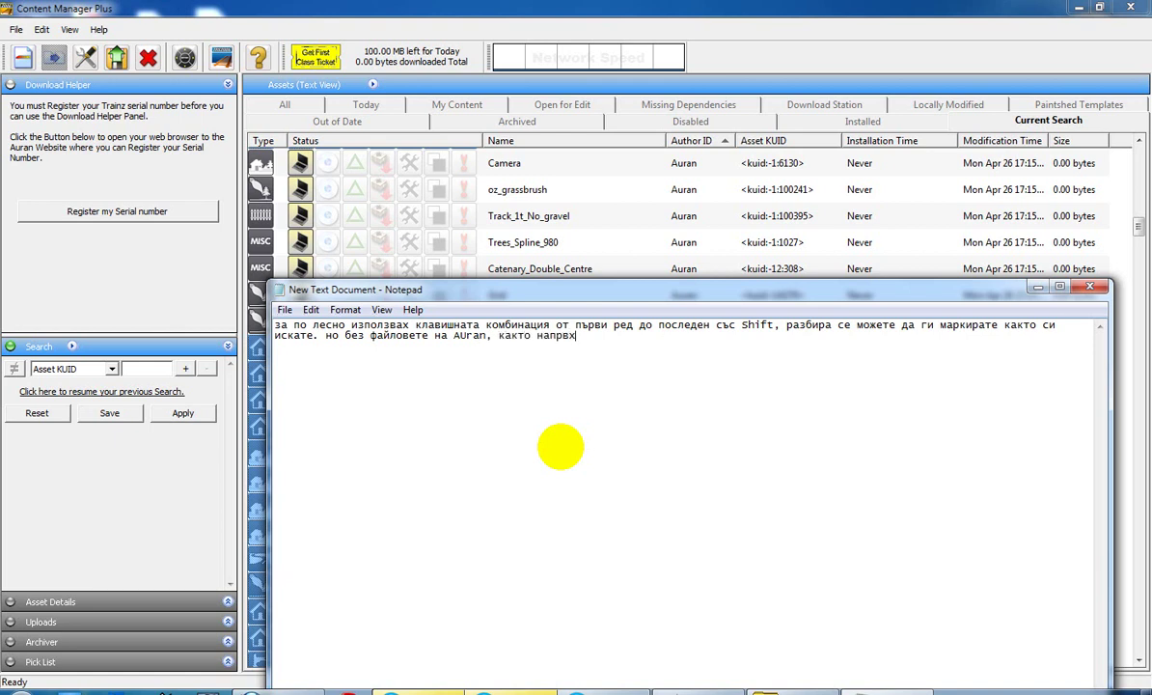
key(BackSpace)
text(их.)
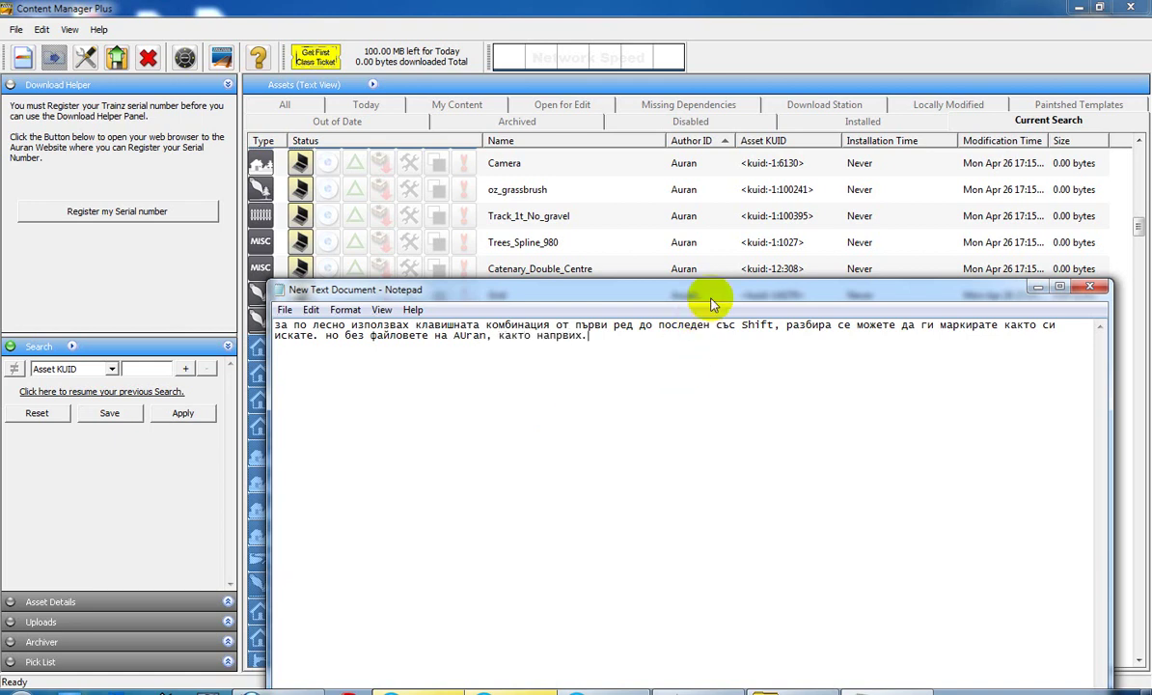
Move the Notepad window lower, switch to Content Manager Plus and save the selected non-Auran dependencies to a CDP file.
drag(707, 287, 689, 349)
click(827, 7)
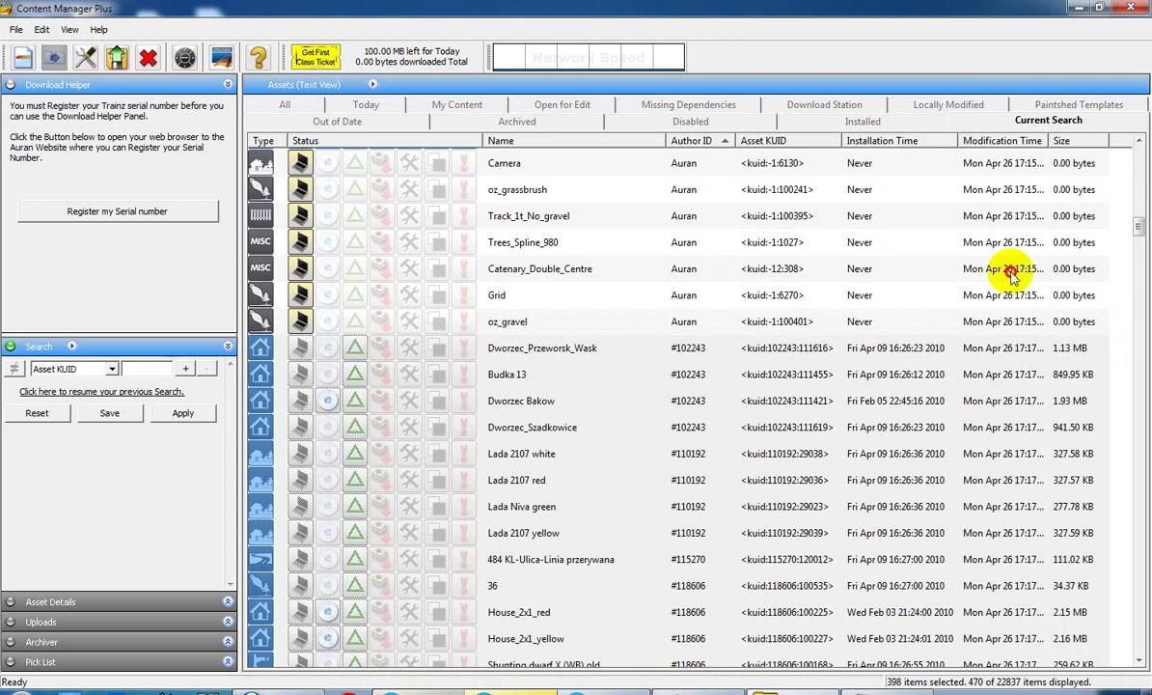
right_click(567, 382)
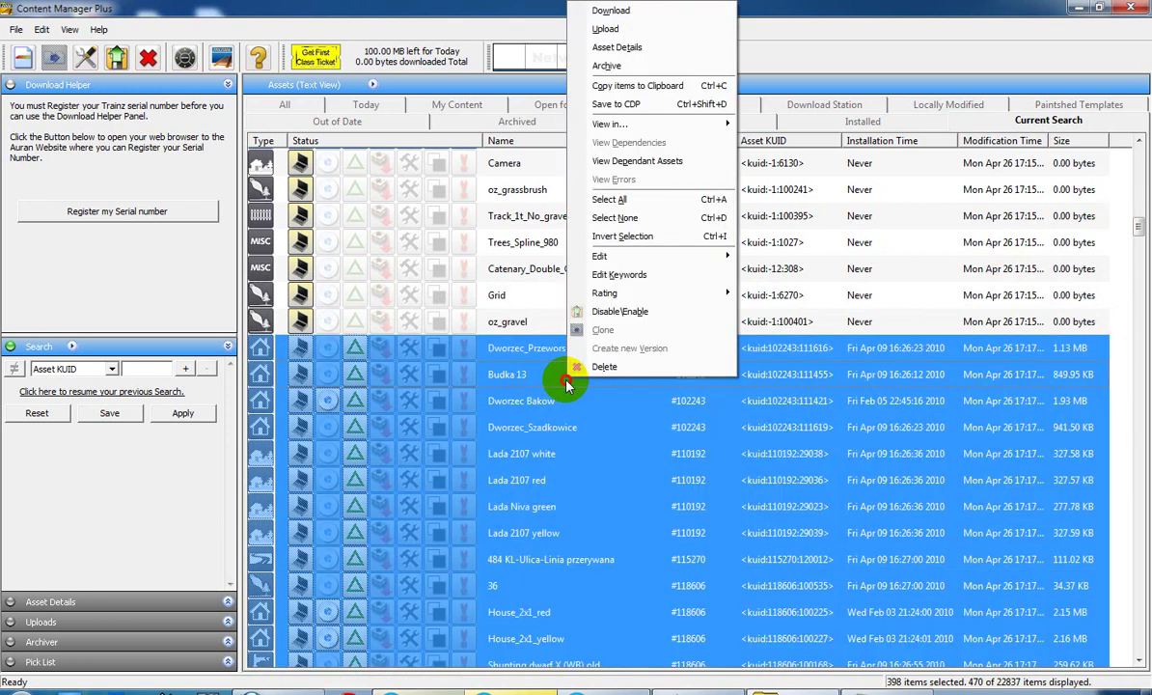
click(675, 103)
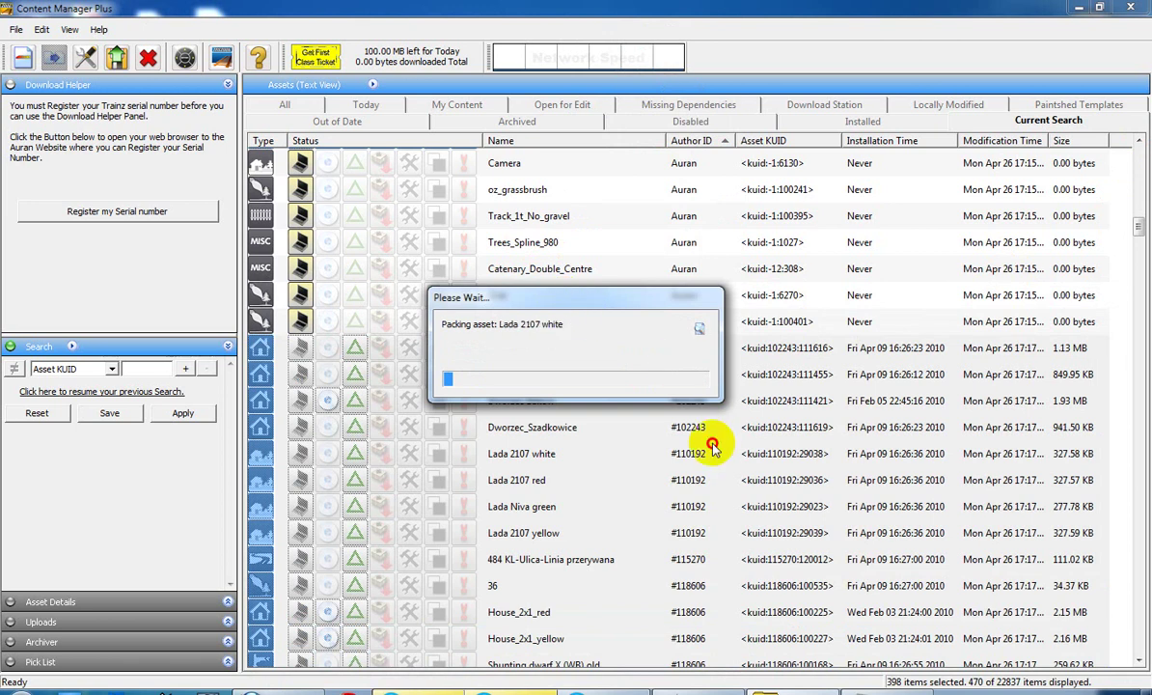
Switch to Notepad, replace the note with "малко бавно може да е изкарването, но все пак е голямо трасето." and uncover the packing progress.
click(816, 687)
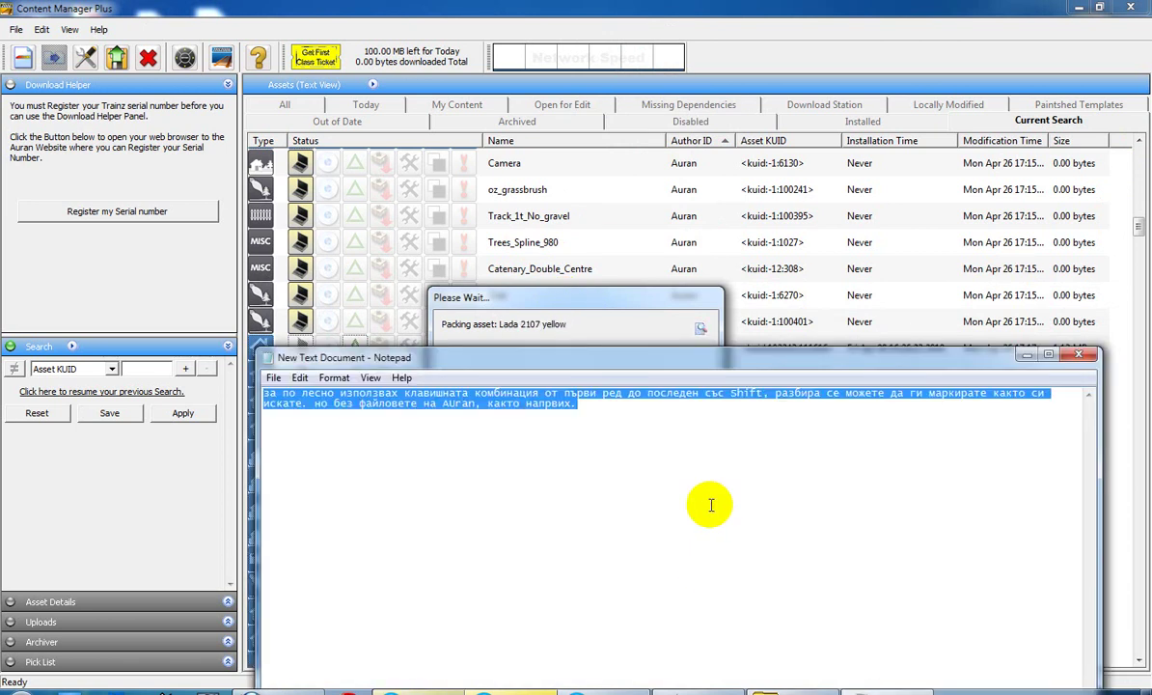
key(Delete)
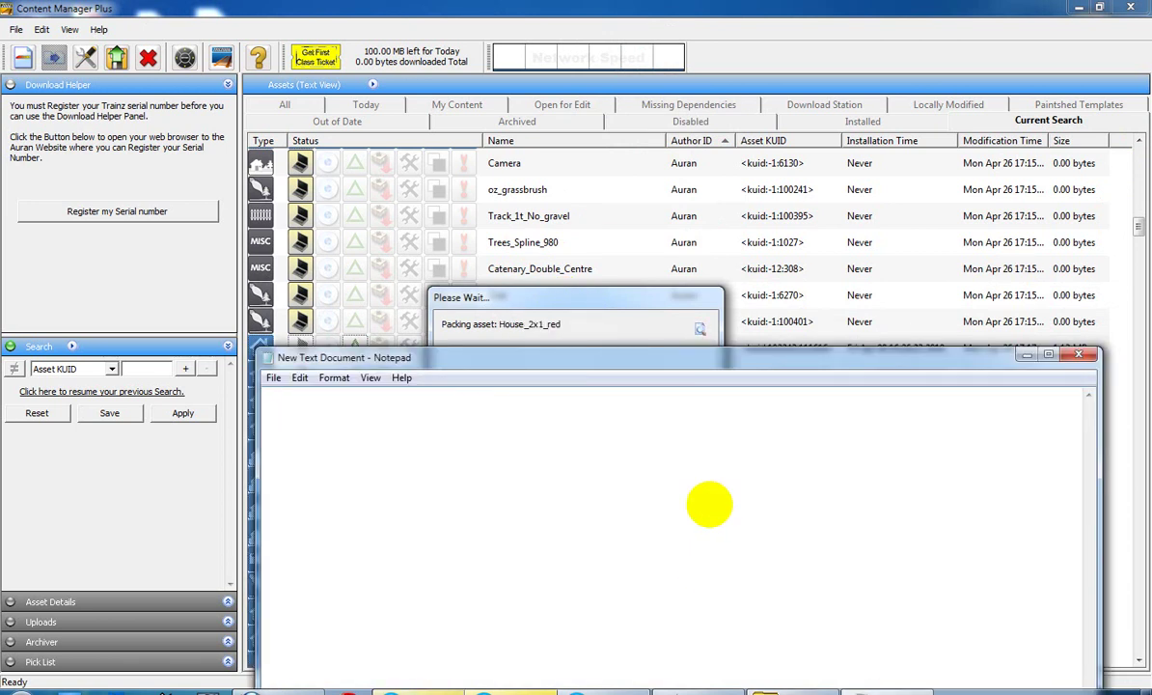
text(малко бавно може да е изкар)
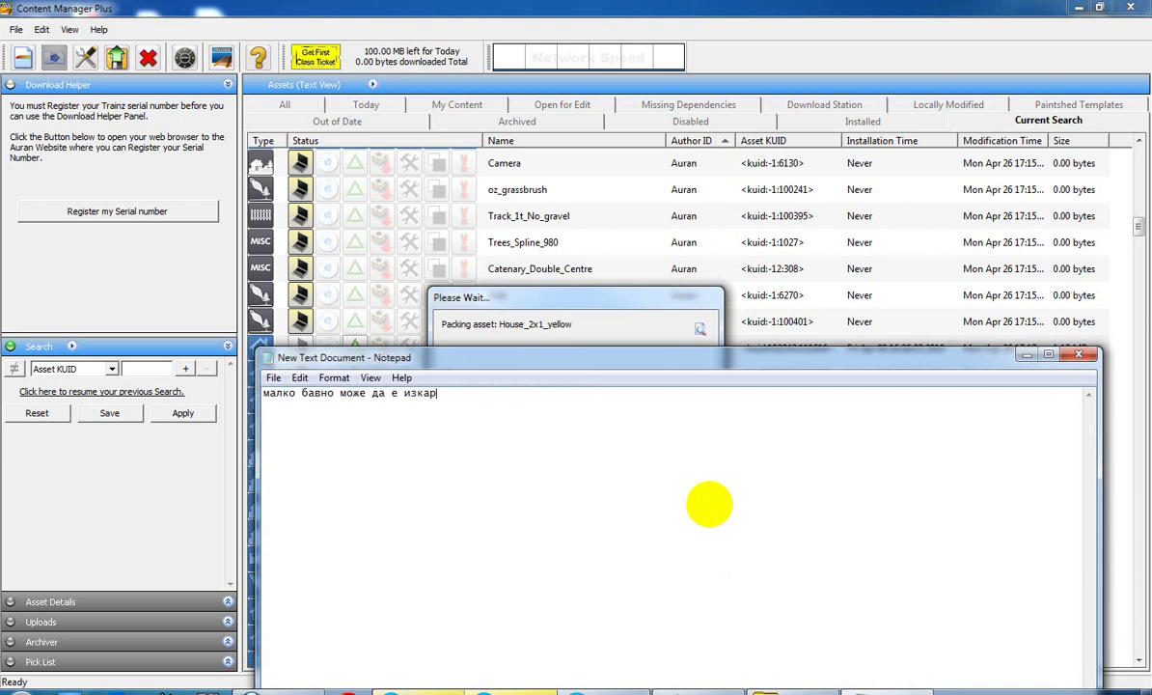
text(ването, но все п)
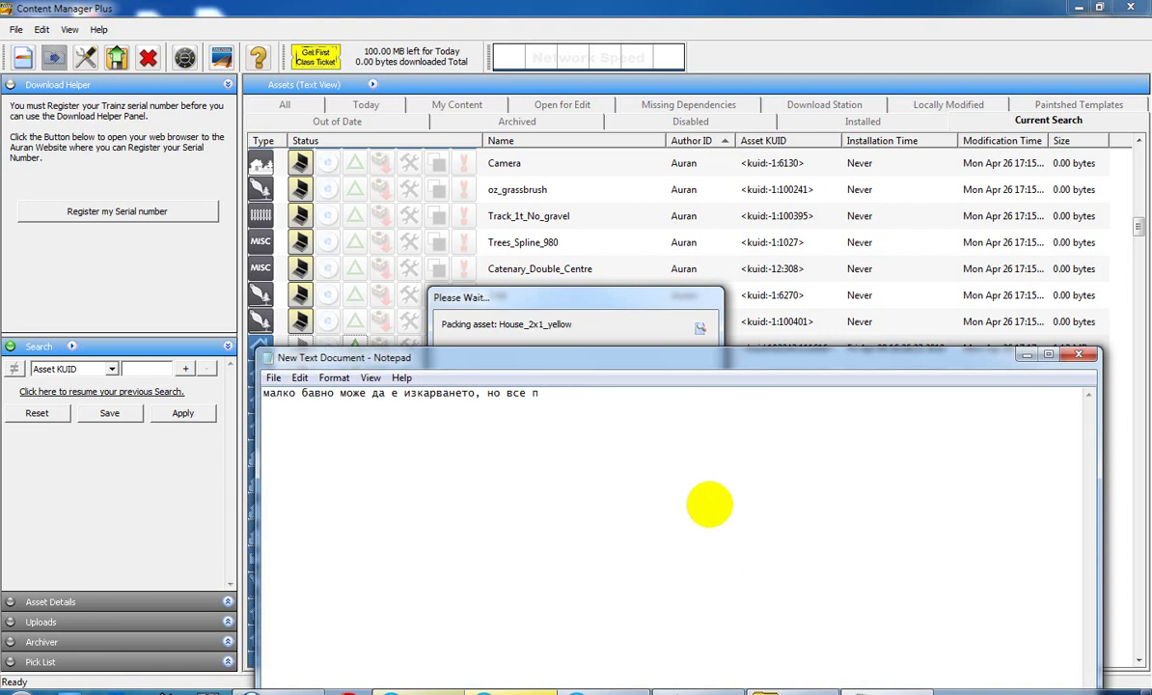
text(ак е голямо)
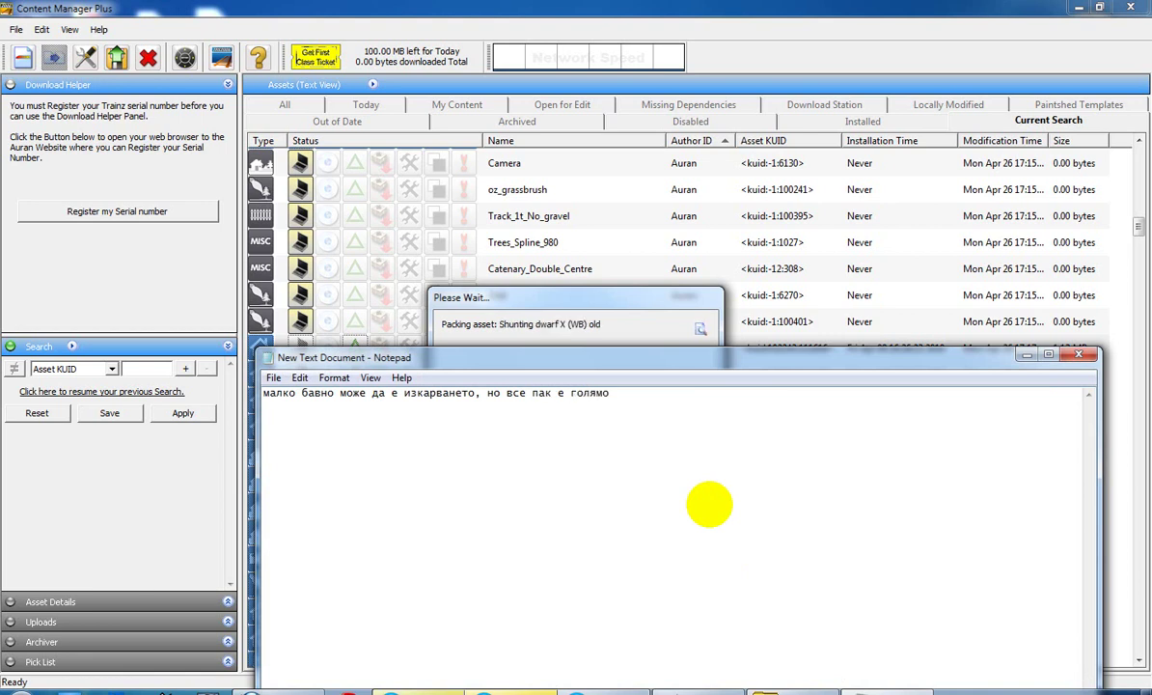
text( трасето)
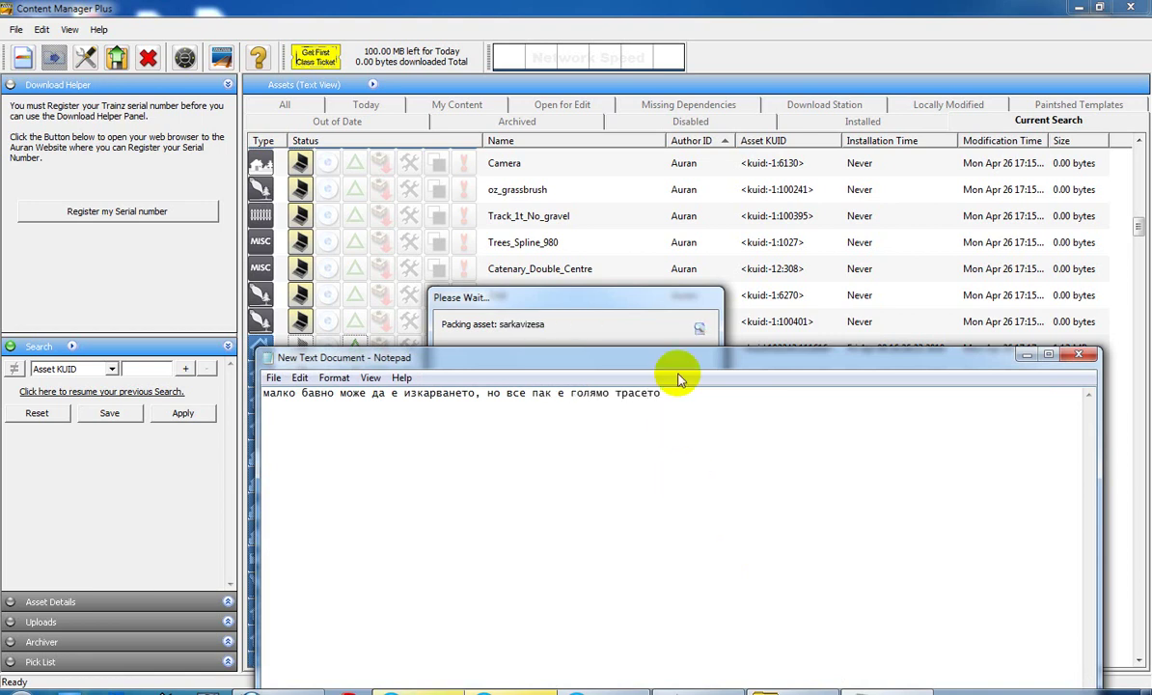
drag(632, 355, 665, 416)
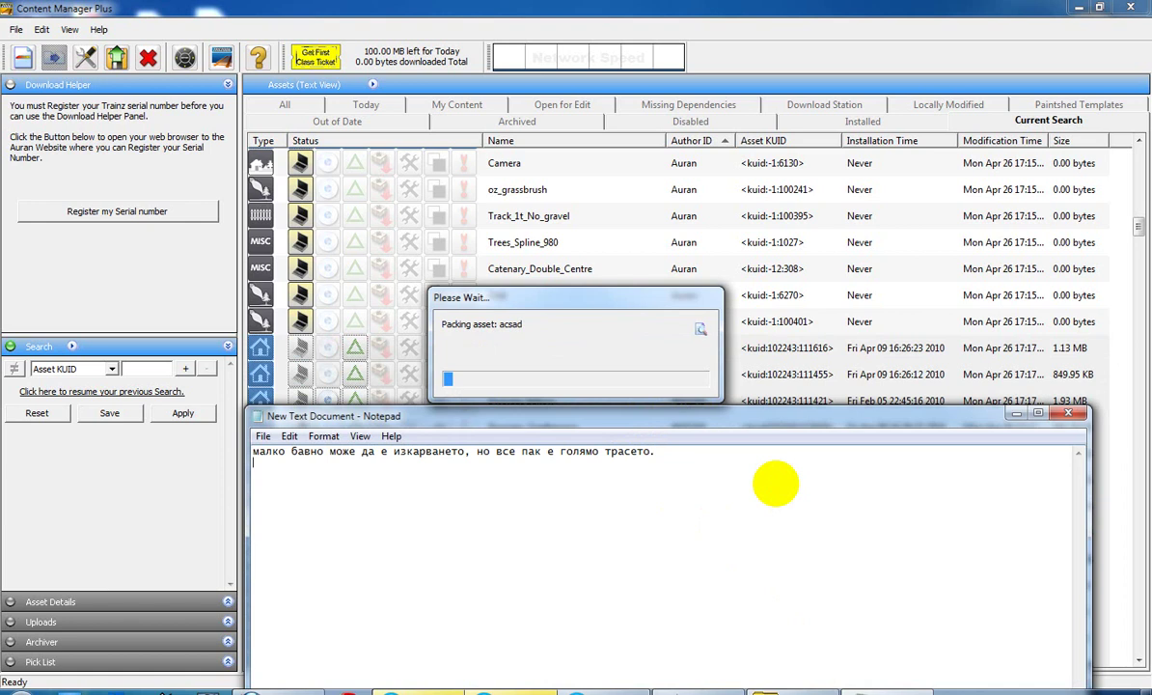
Replace the note with "след изкарването на CDP файл, компресирате го с WInrar".
key(ctrl+a)
key(BackSpace)
text(c)
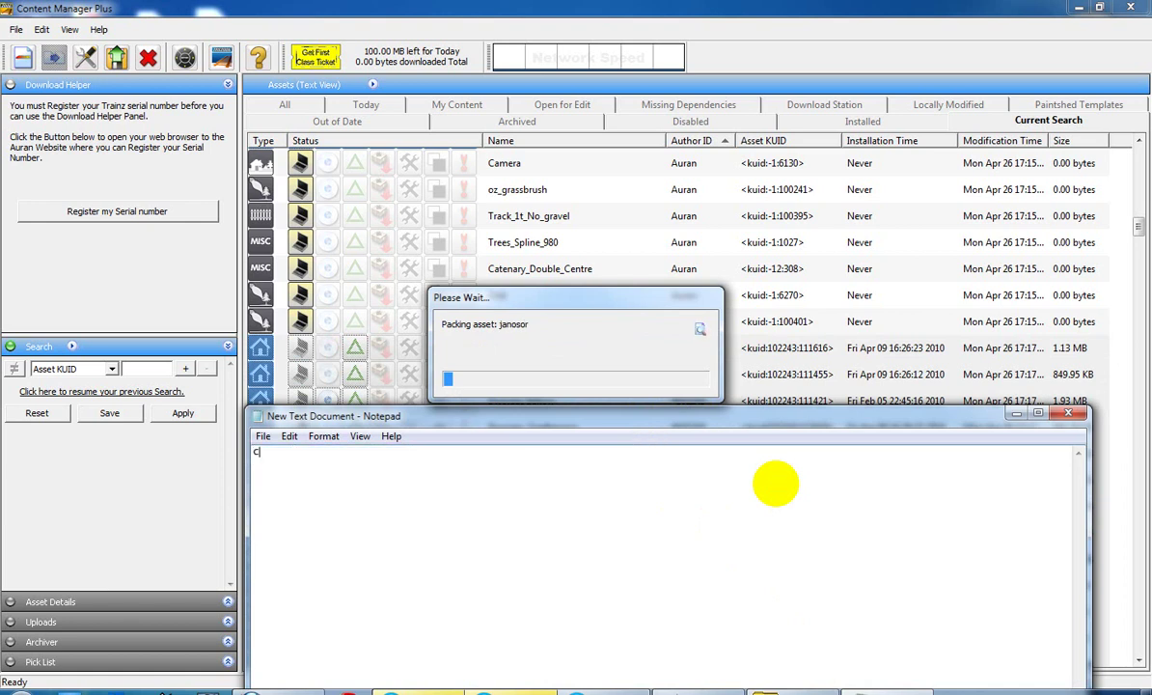
text(лед )
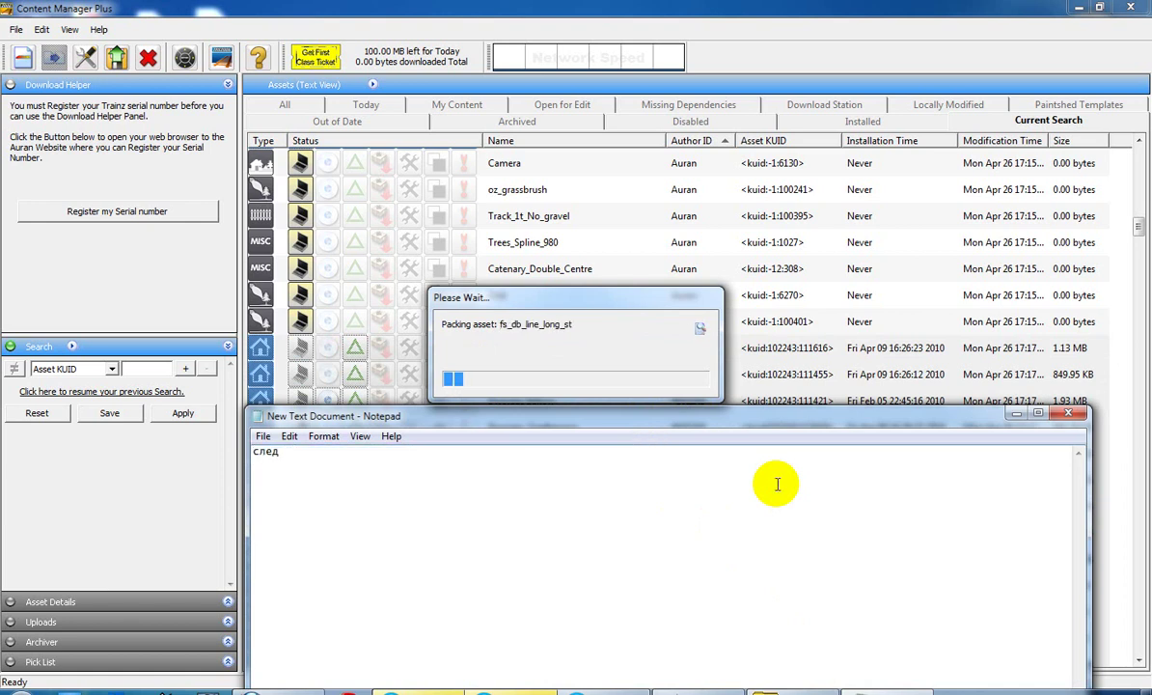
text(изкарването на )
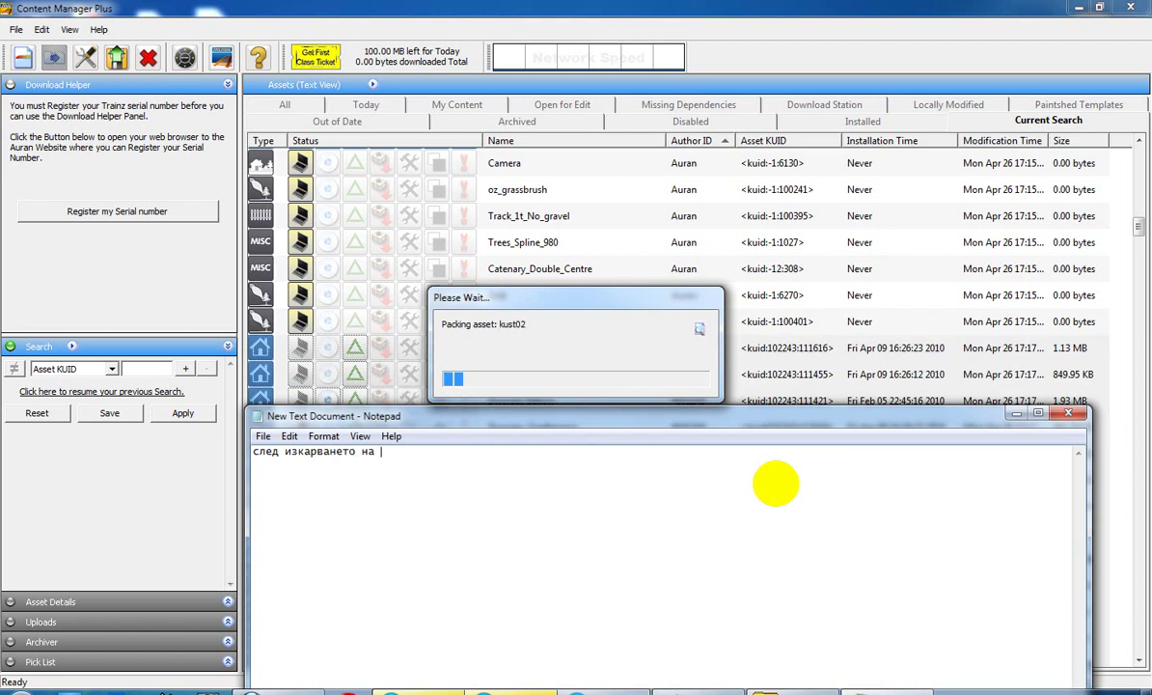
text(CDP айл)
key(BackSpace)
key(BackSpace)
text(файл, компресирате с)
key(BackSpace)
text(го)
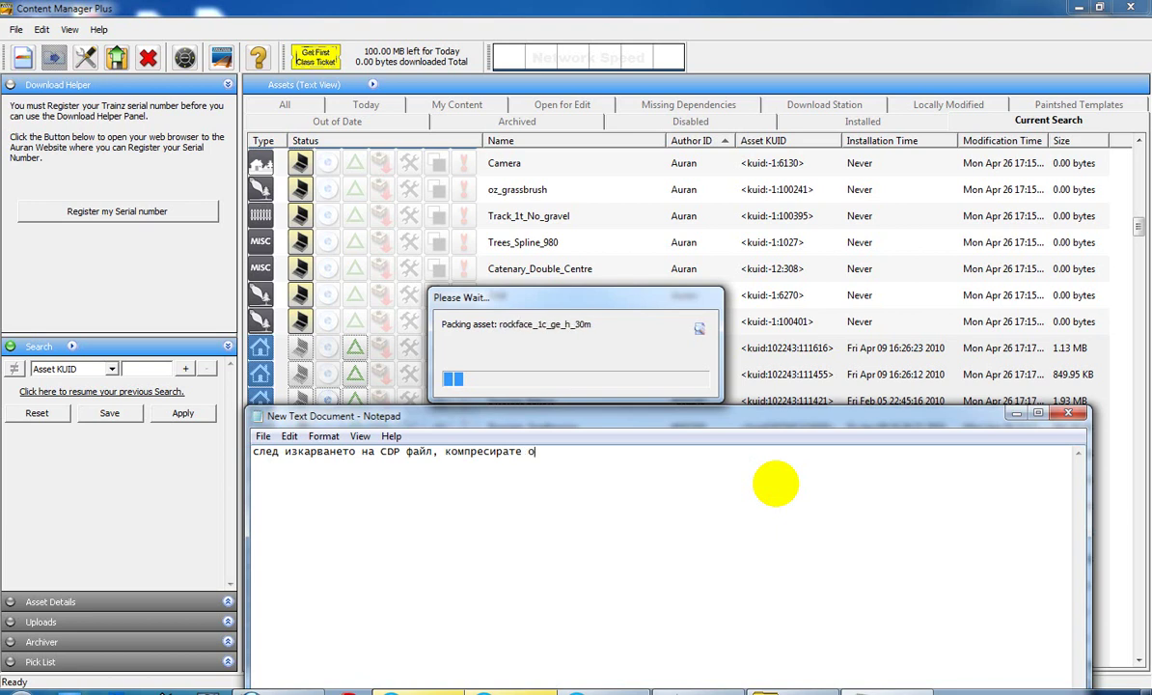
text( с )
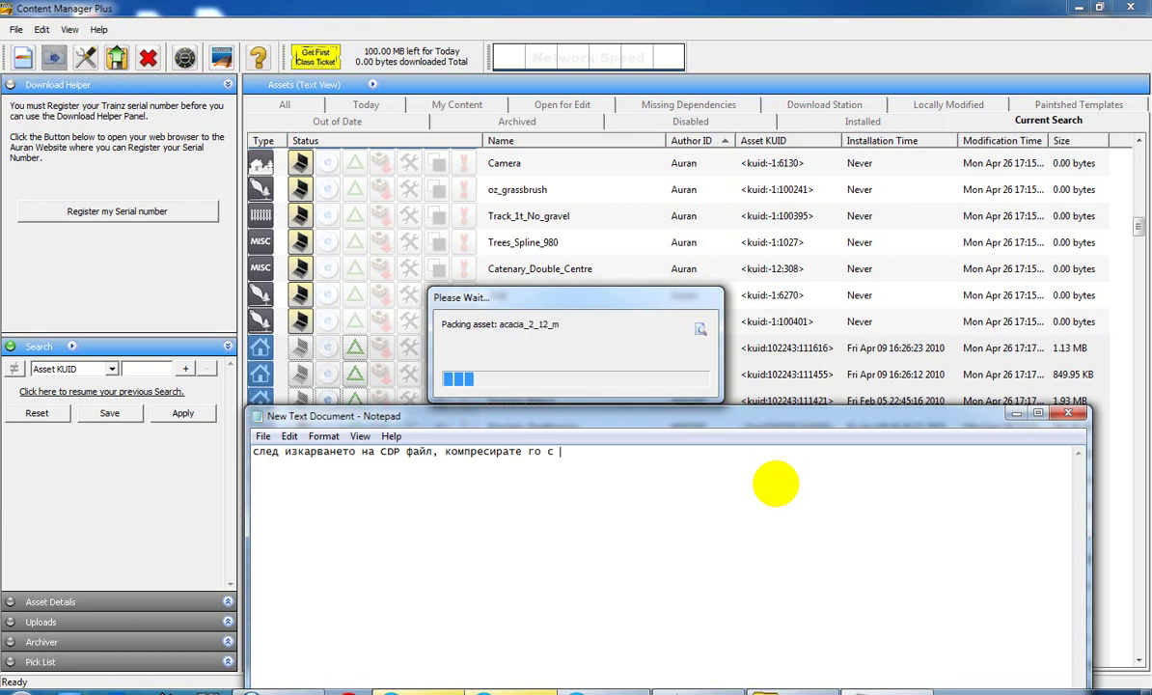
text(WInrar )
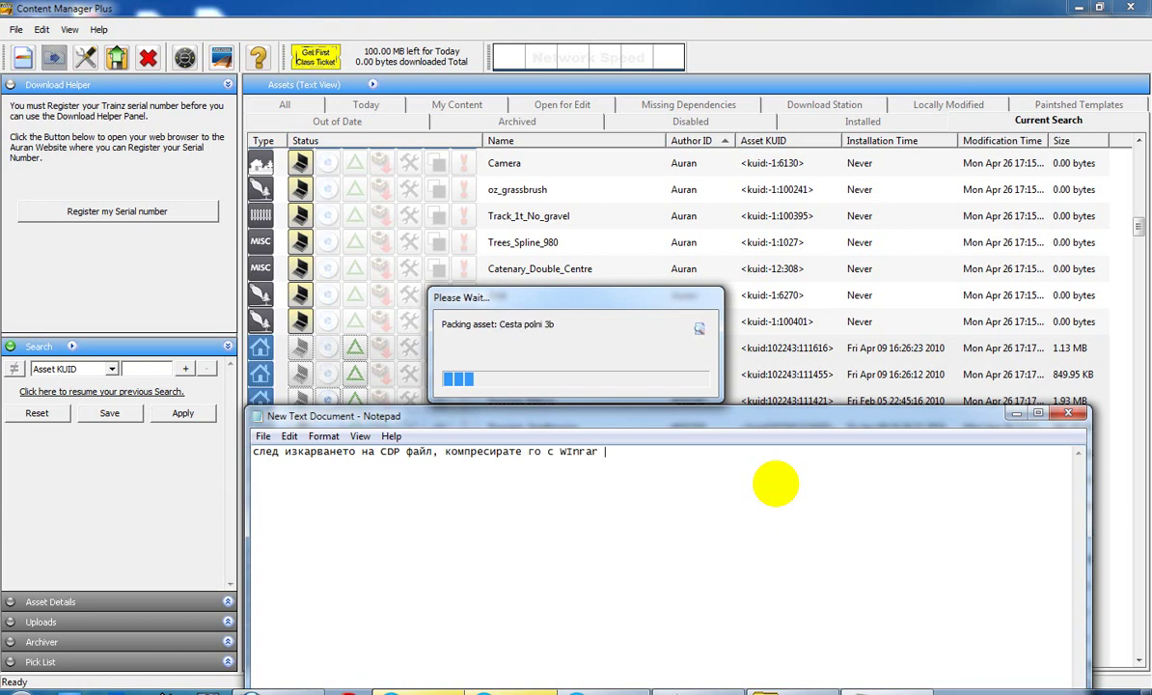
Extend the note's sentence with "или друг архиватор и го качвате в сайта".
text(или друго)
key(BackSpace)
key(BackSpace)
key(BackSpace)
text(архиватор и г)
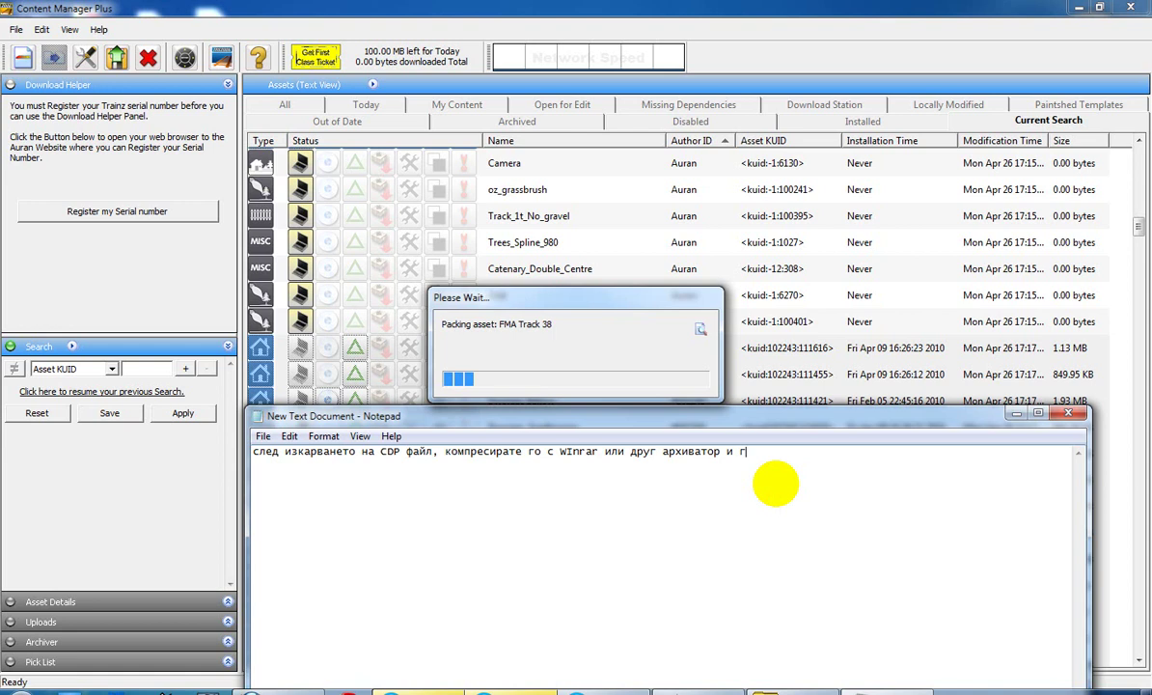
text(о качвате в сайт)
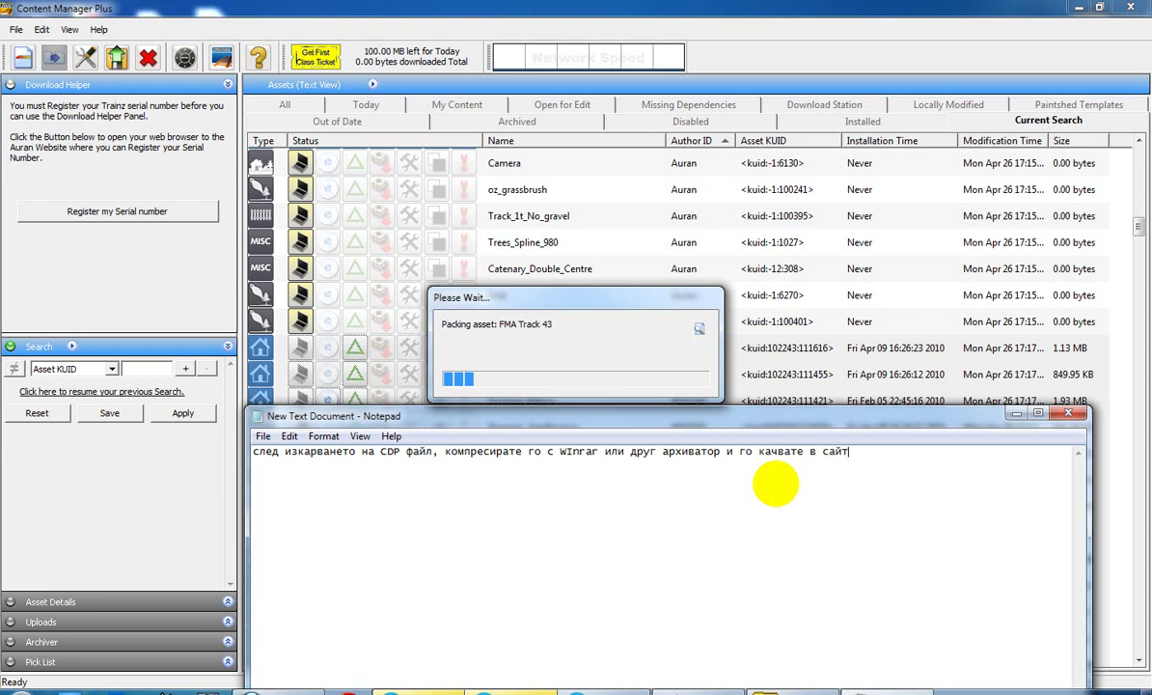
Extend the note with "а. Ако трасето е по голямо от 64МБ, ще се наложи да използвате друг сървър, и да посочите линк, За повече".
text(а. Ако тра)
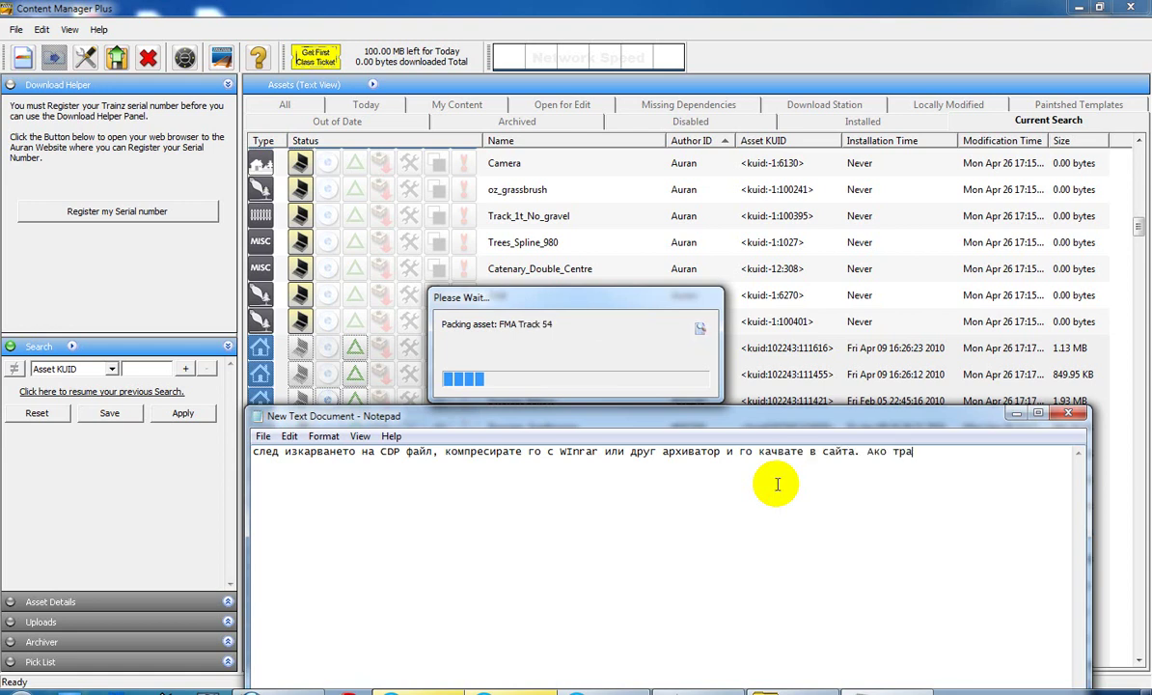
text(сето е по голямо от)
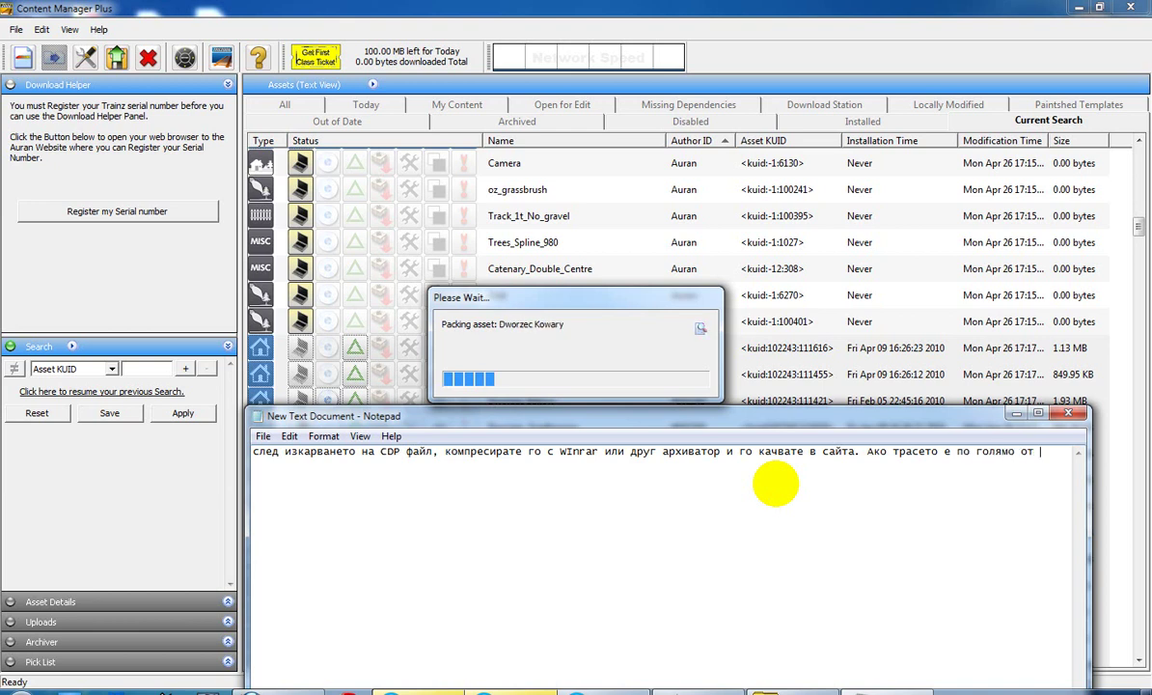
text( 64МБ)
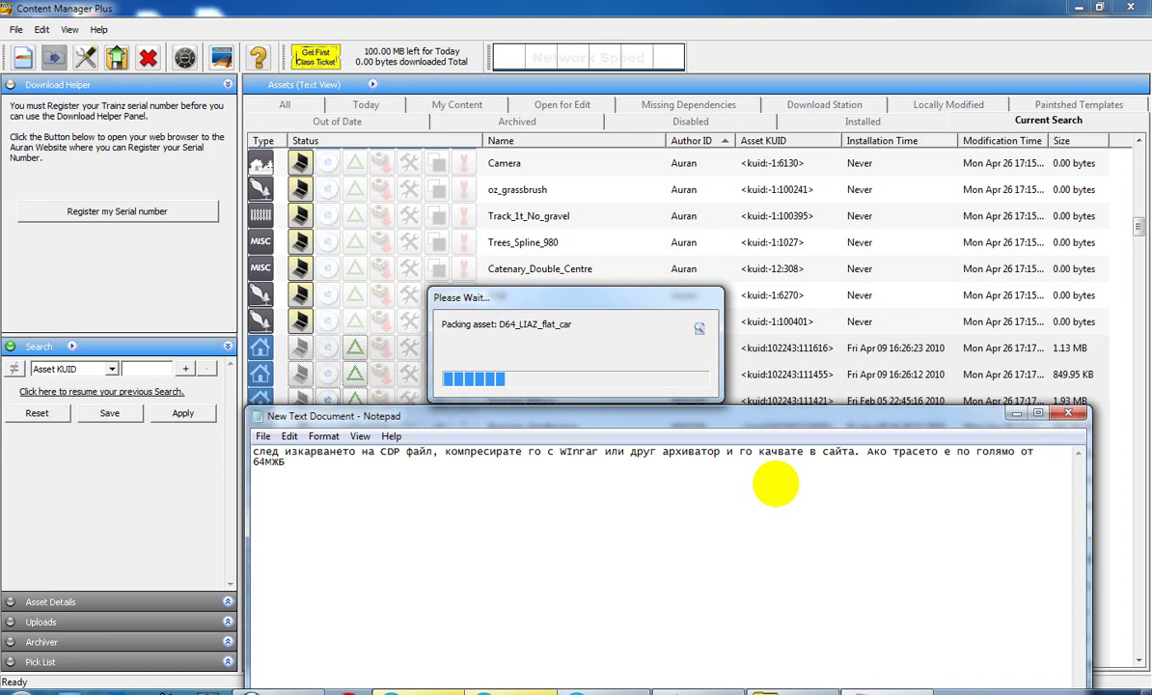
key(BackSpace)
text(Б, ще се наложи да и)
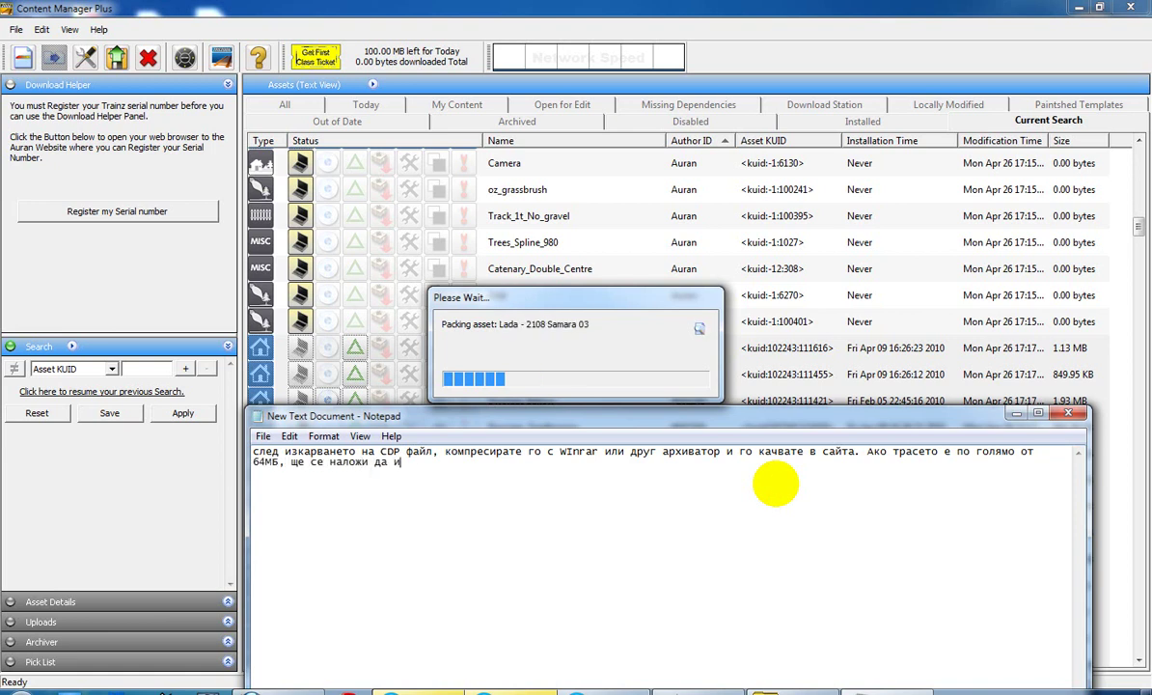
text(зползвате д)
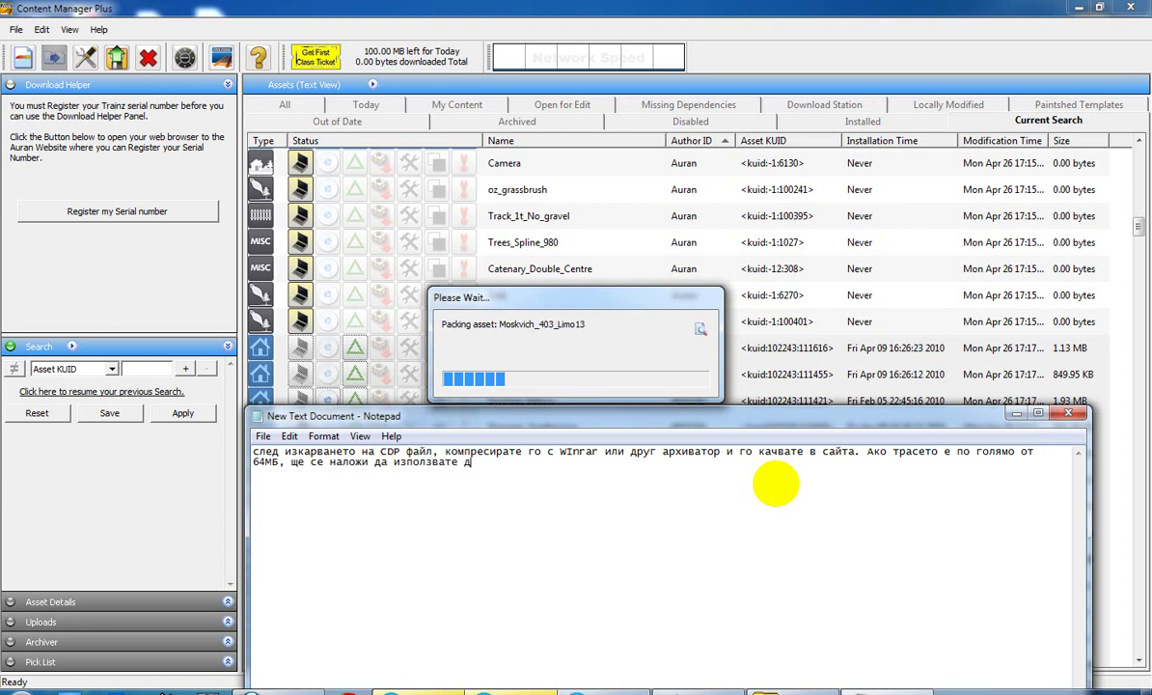
text(руг сървър, ида)
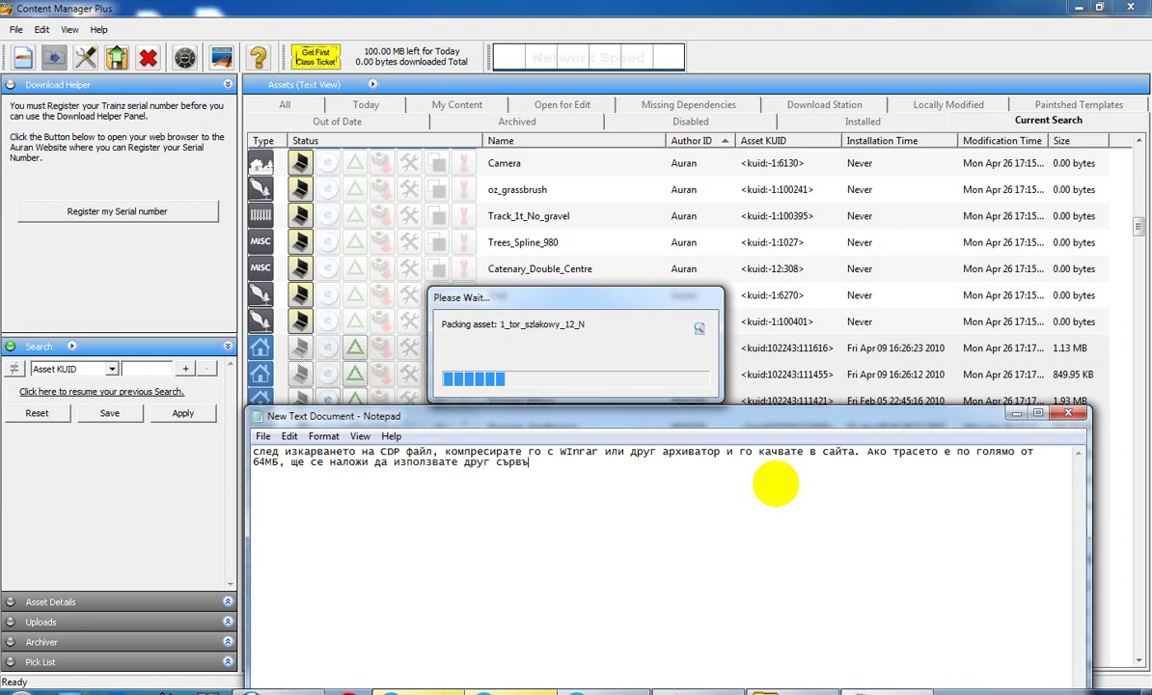
key(BackSpace)
key(BackSpace)
text(да п)
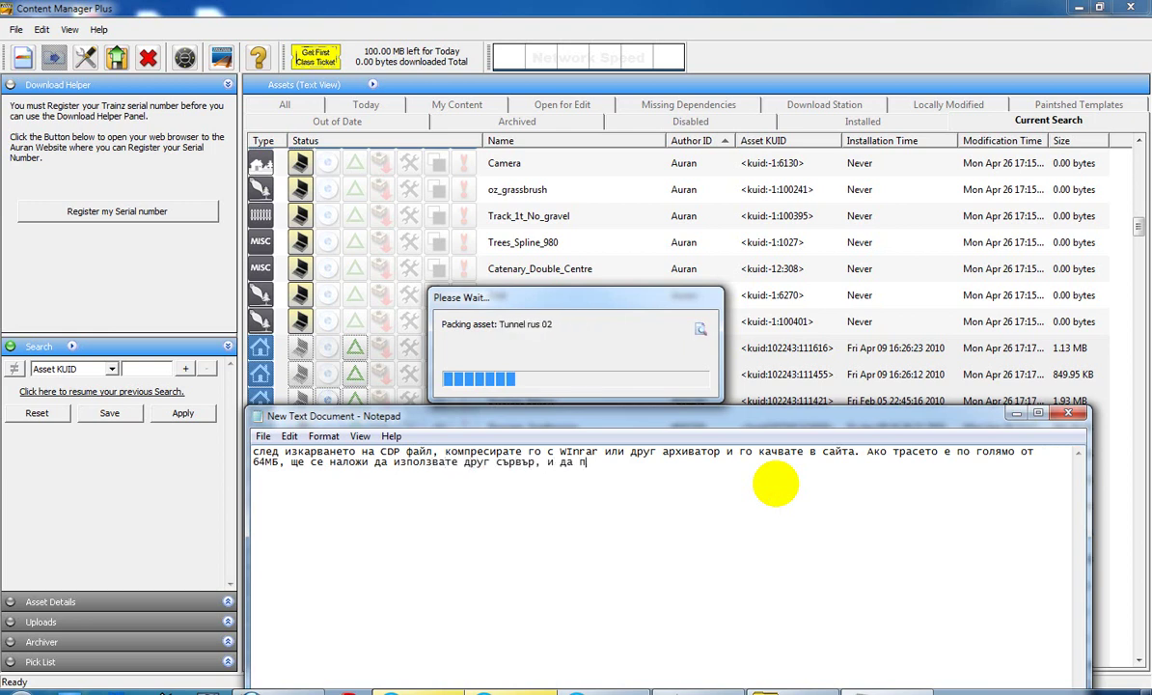
text(осочите линк, За повече )
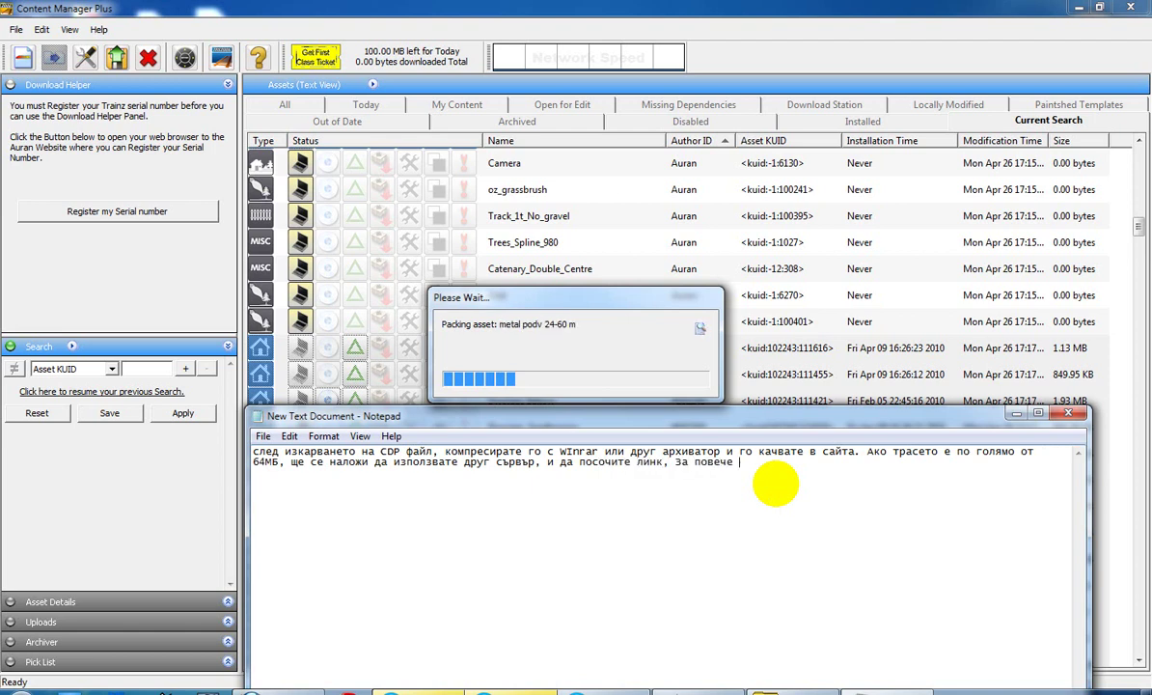
Finish the note's sentence with "информация, прегледайте видеото, как се качва във сайта".
text(информация)
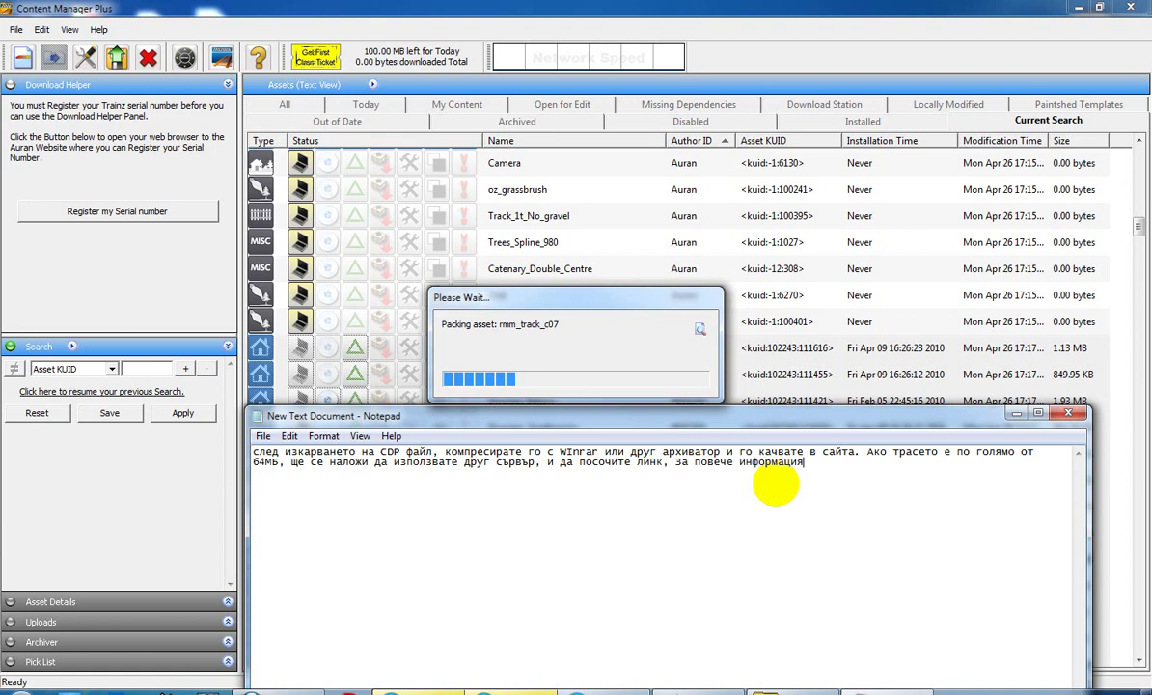
text(, пре)
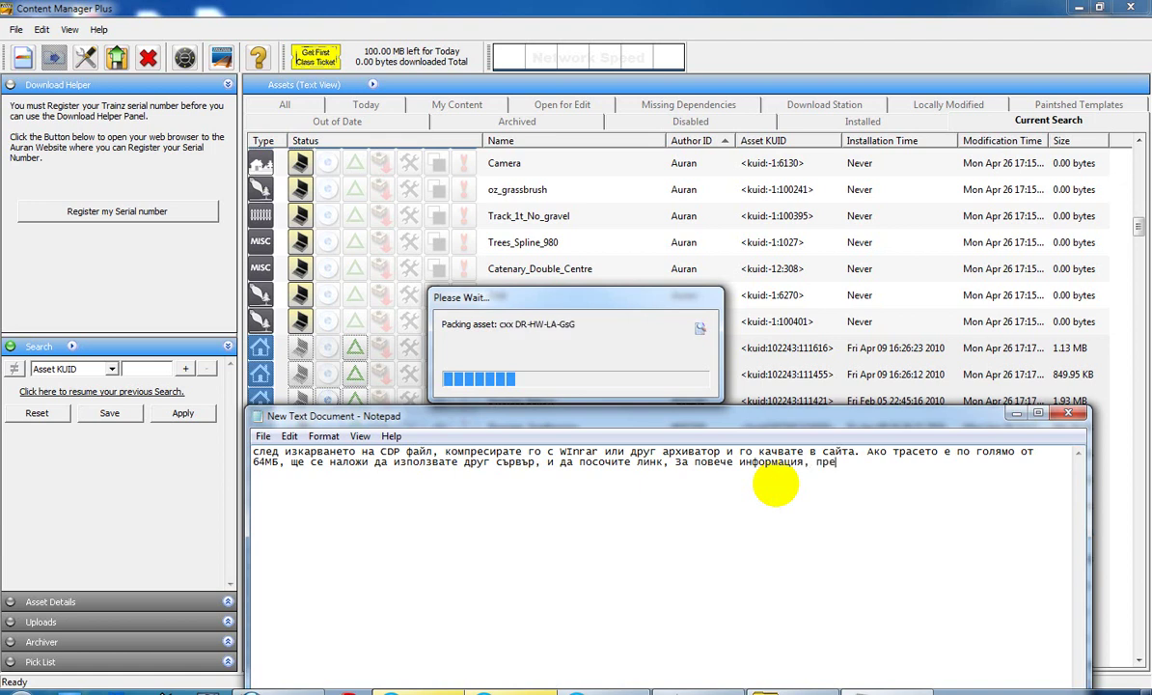
text(гледайте)
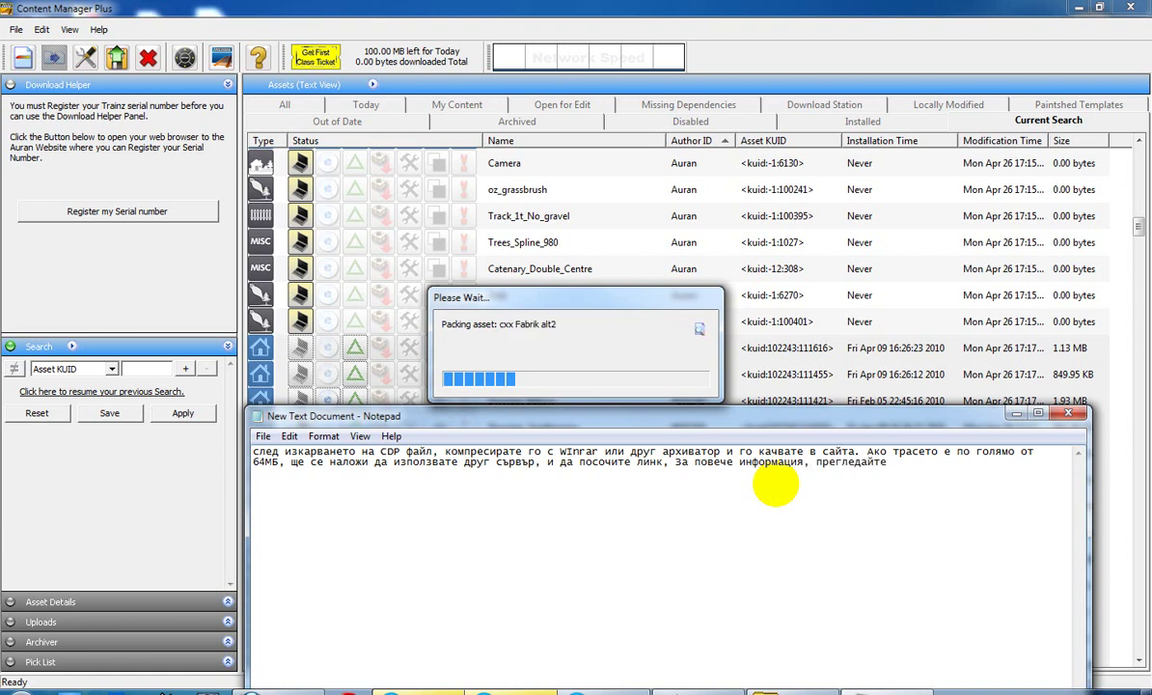
text( видеото, как се ка)
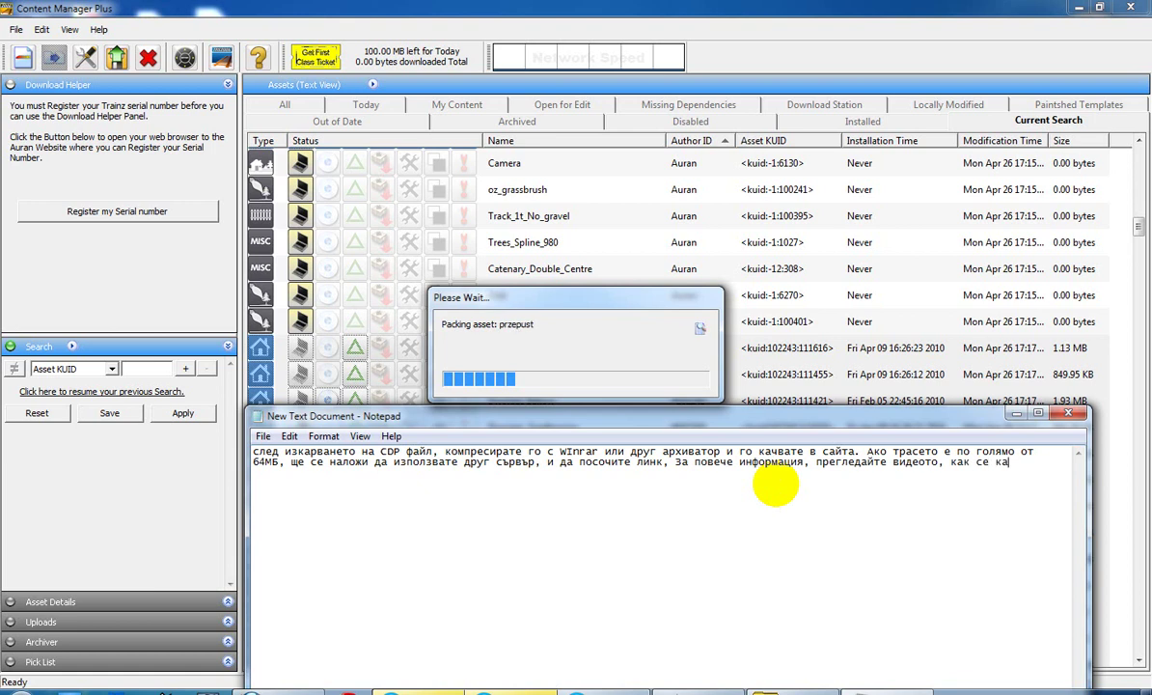
text(чва във с)
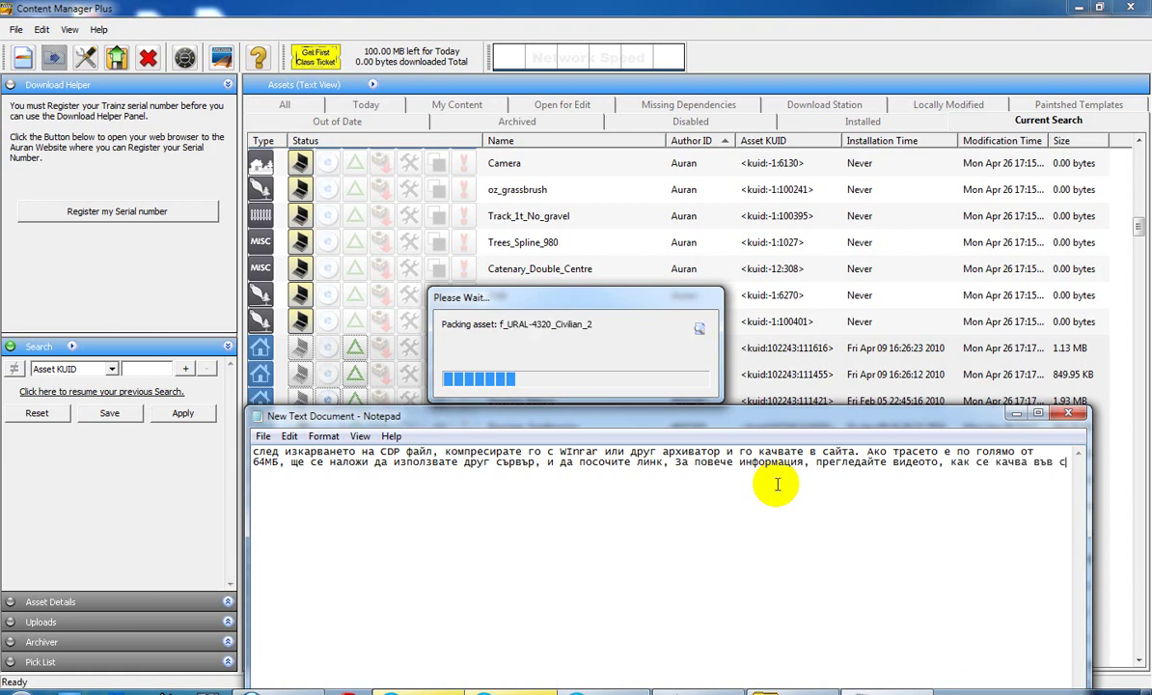
text(айта)
Copy the closing phrase "прегледайте видеото, как се качва във сайта" from the note.
key(ctrl+Left)
key(ctrl+Left)
key(ctrl+Left)
key(ctrl+Left)
key(ctrl+Left)
key(shift+Right)
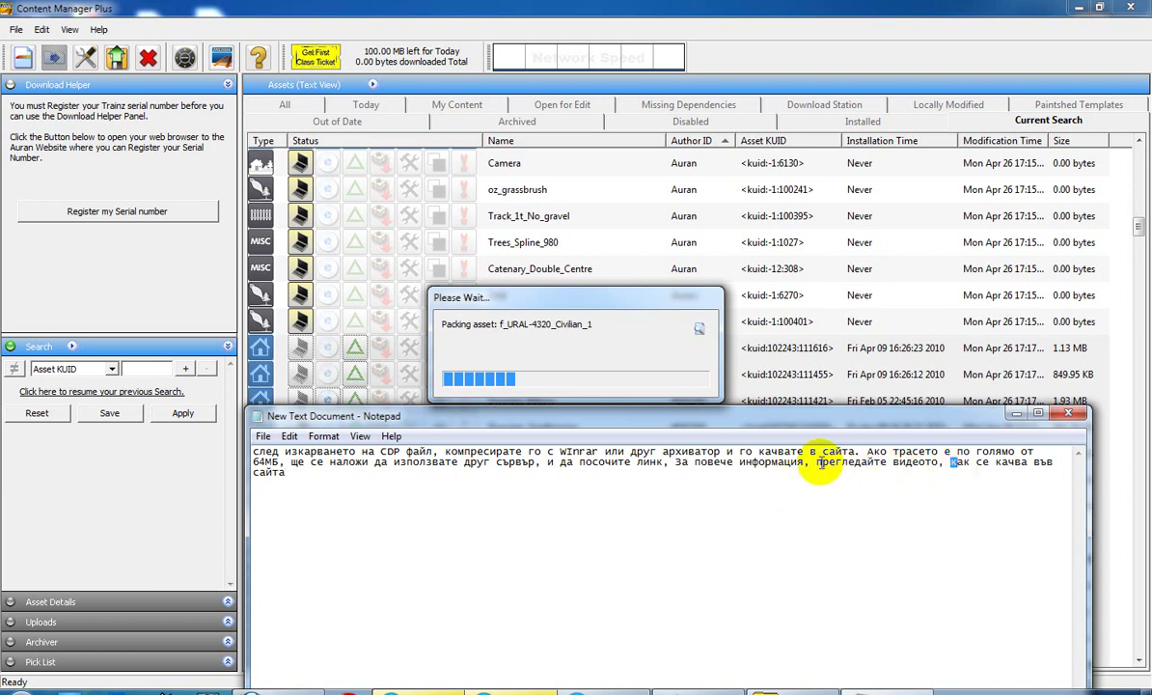
drag(817, 463, 837, 485)
key(ctrl+c)
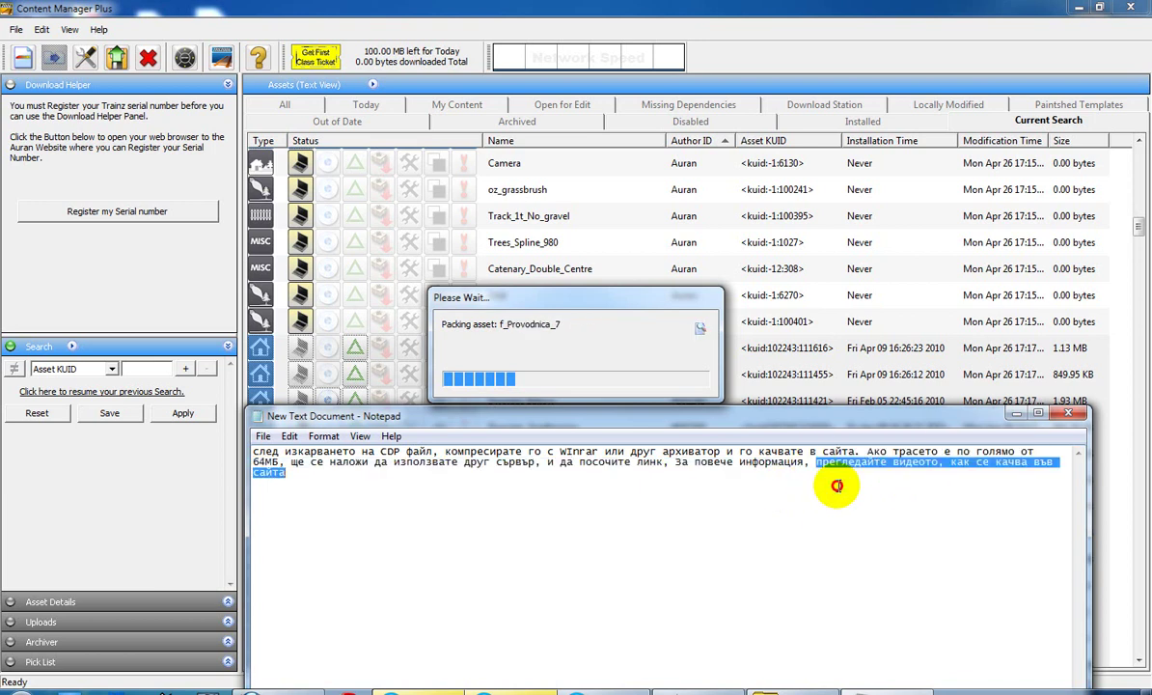
Paste the copied phrase in quotation marks on a separate line below the note, leaving a blank line between, and highlight it.
click(786, 512)
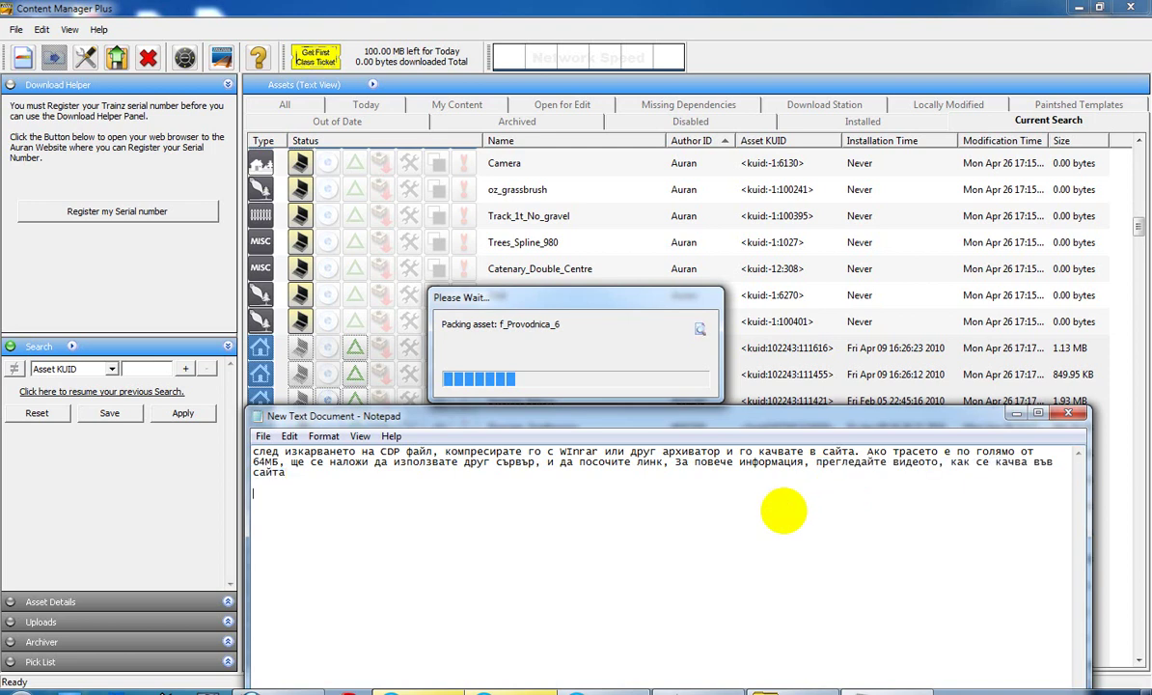
key(Return)
key(Return)
text(")
key(ctrl+v)
text(")
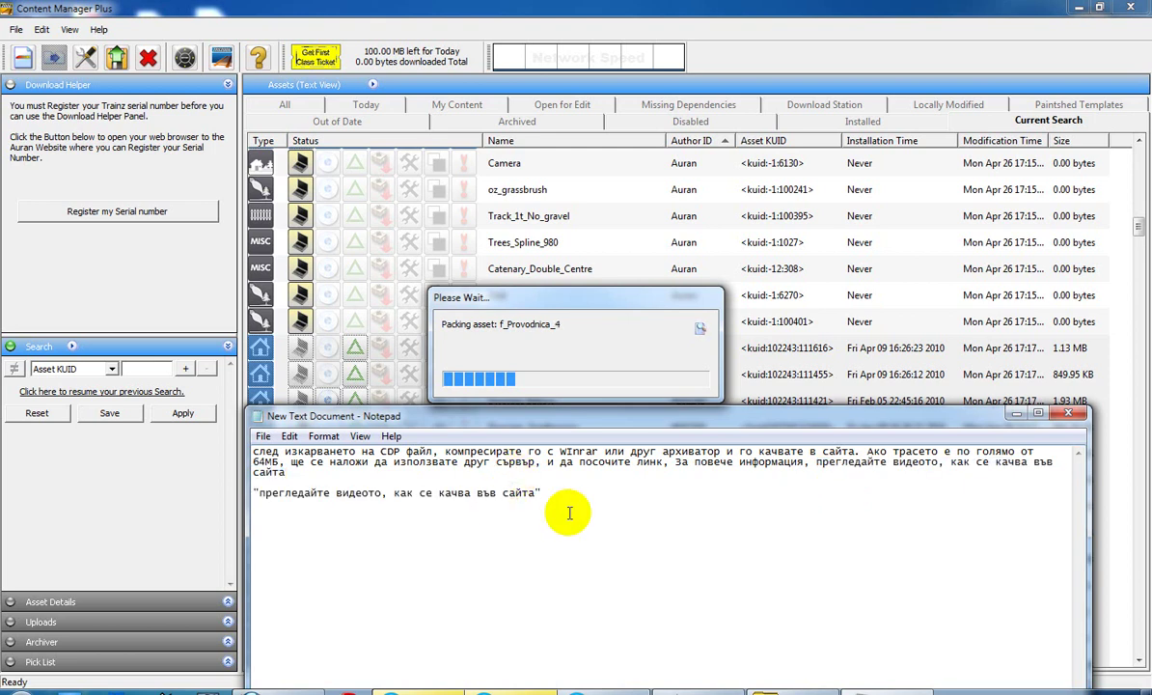
drag(565, 509, 283, 497)
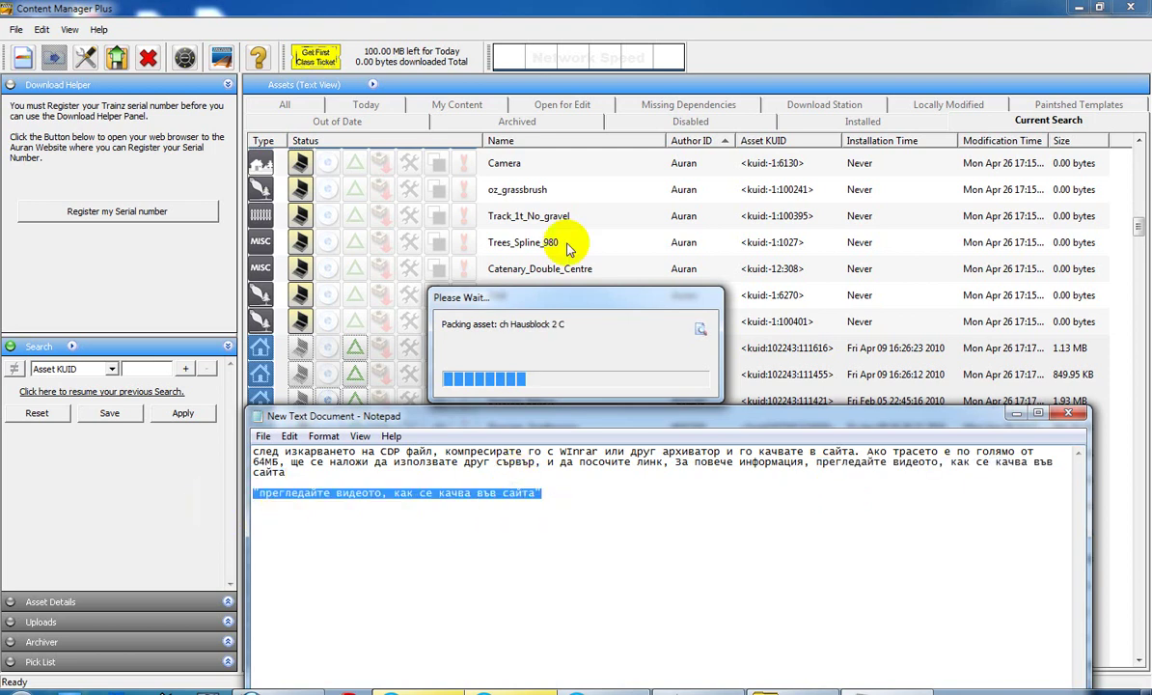